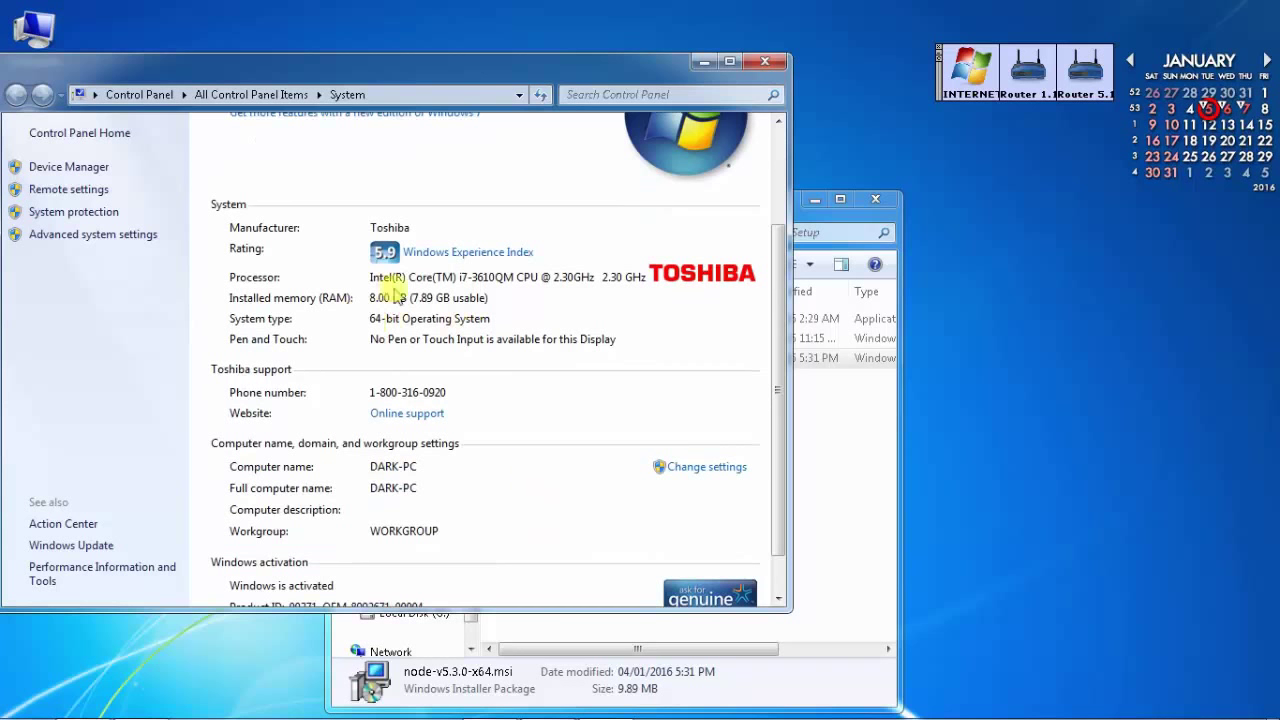
- Close the system information, start the node-v5.3.0-x64.msi installer and accept its license agreement
{"action": "left_click", "coordinate": [765, 61]}
{"action": "double_click", "coordinate": [613, 360]}
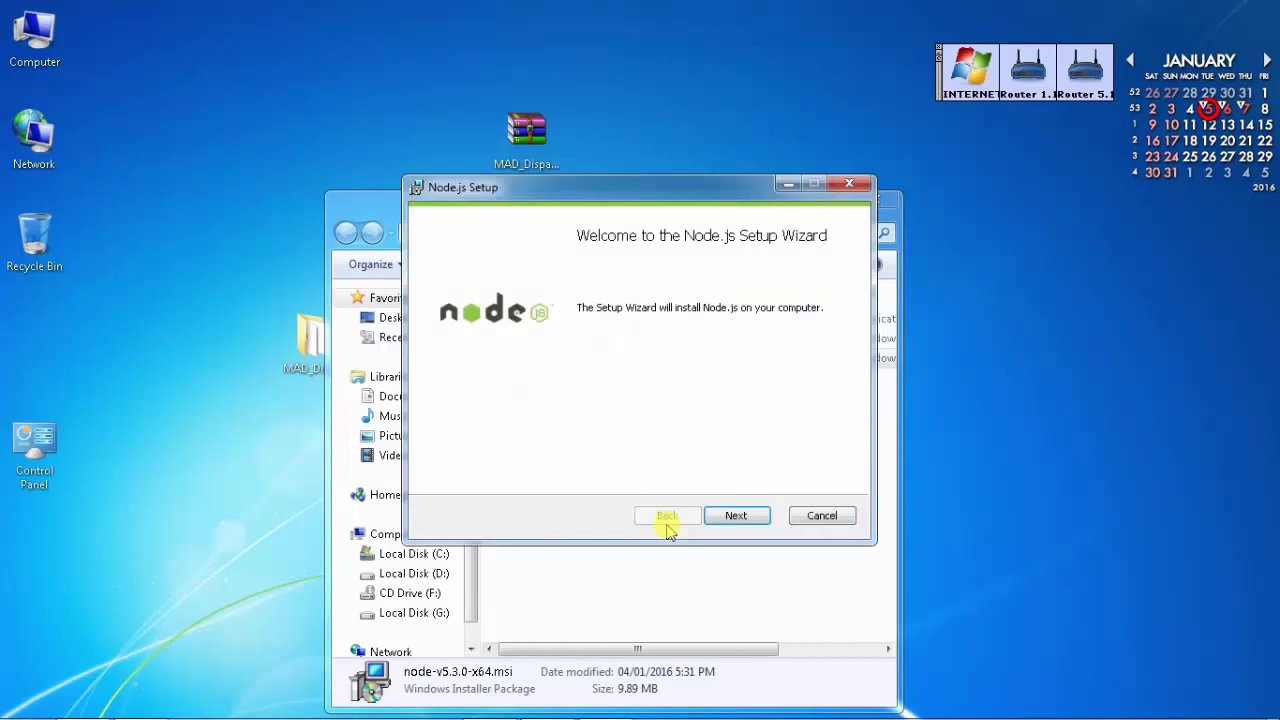
{"action": "left_click", "coordinate": [737, 518]}
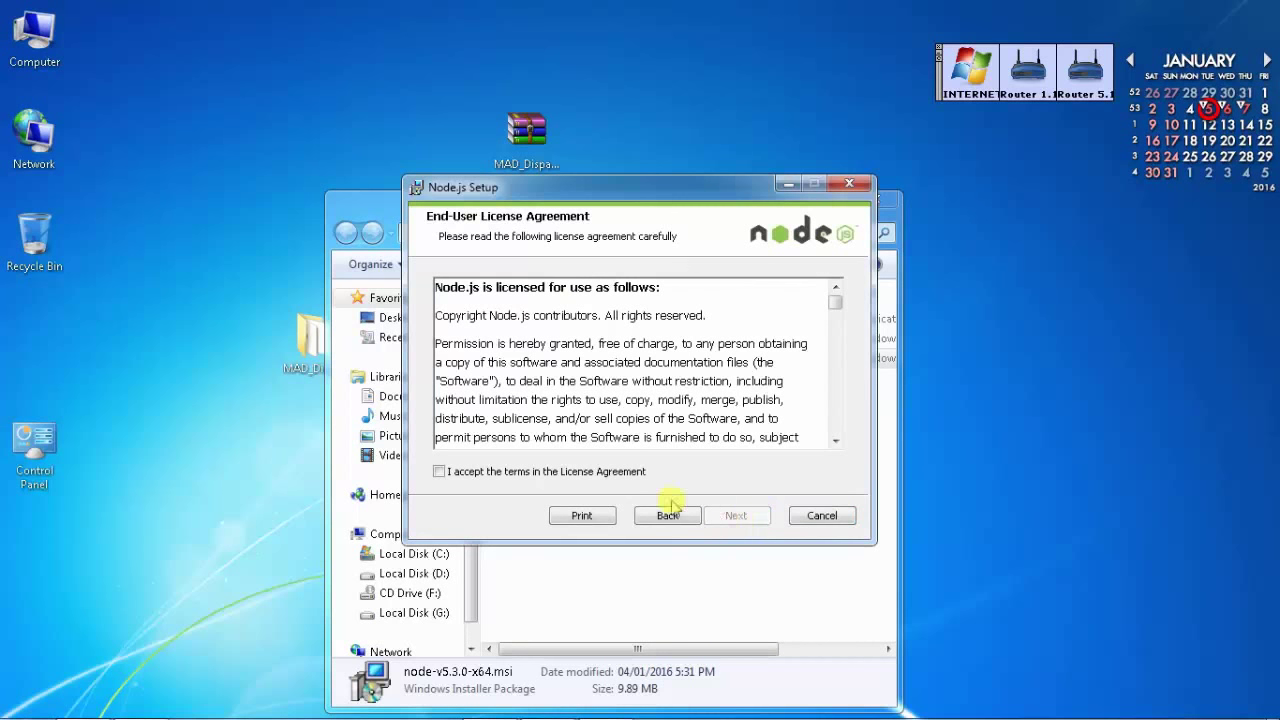
{"action": "left_click", "coordinate": [585, 473]}
{"action": "left_click", "coordinate": [740, 517]}
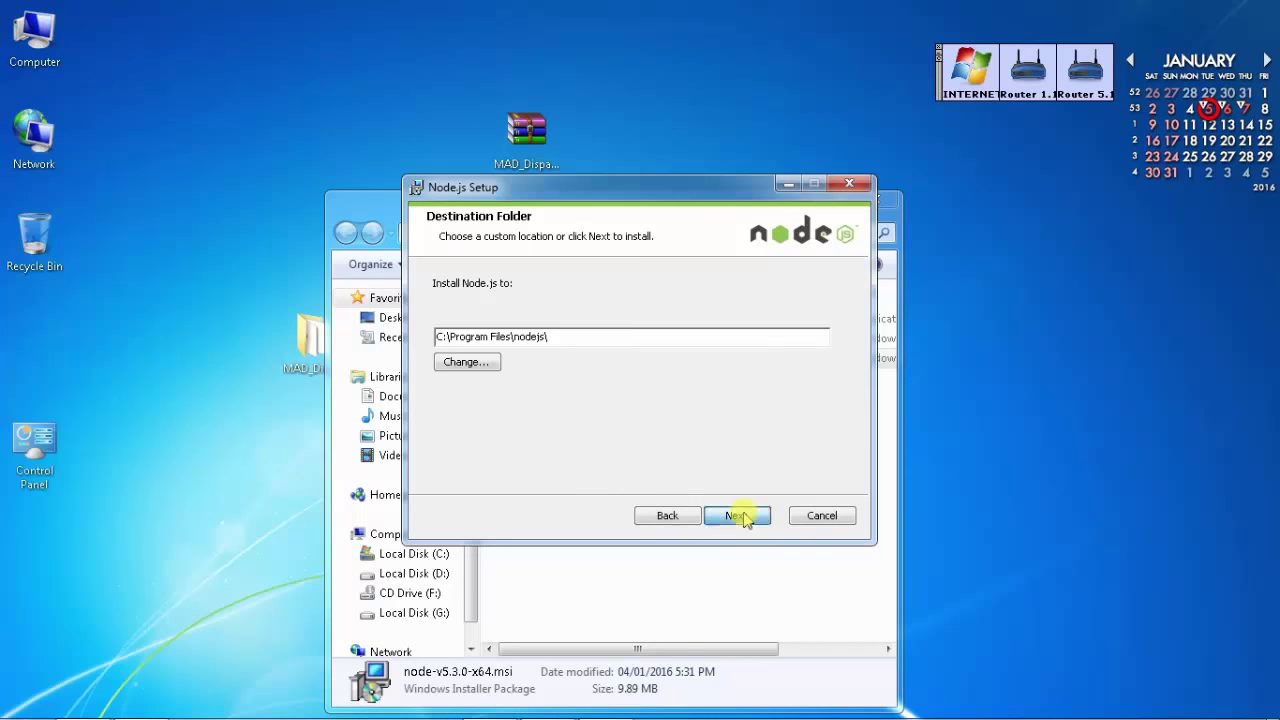
- Install Node.js to C:\Program Files\nodejs\ with the default options and finish the setup wizard
{"action": "left_click", "coordinate": [740, 516]}
{"action": "left_click", "coordinate": [740, 516]}
{"action": "left_click", "coordinate": [740, 516]}
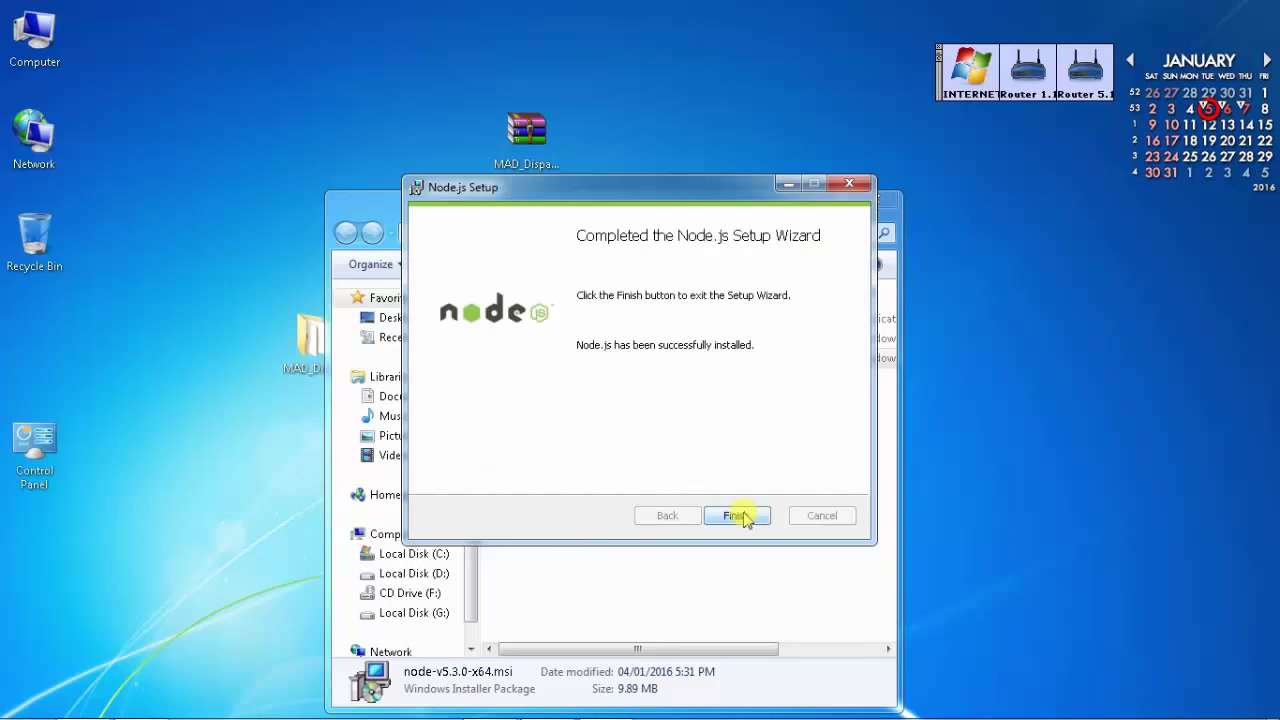
{"action": "left_click", "coordinate": [738, 515]}
{"action": "left_click", "coordinate": [700, 515]}
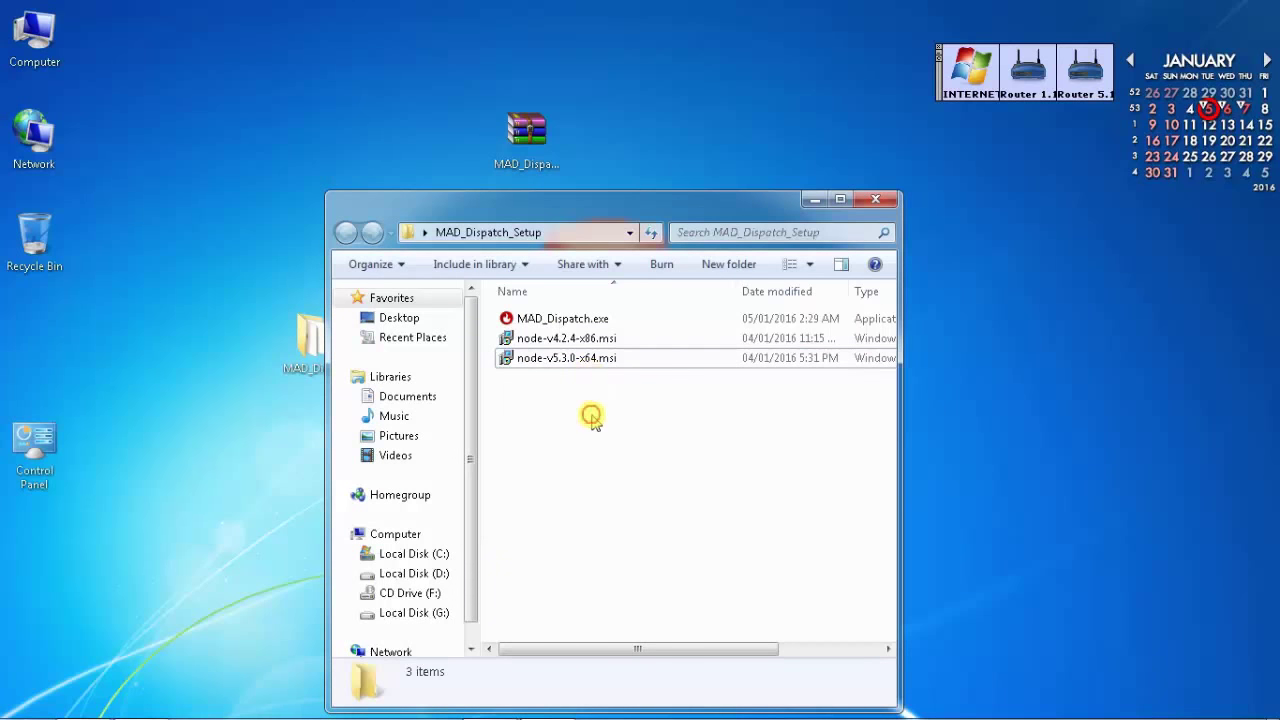
- Run MAD_Dispatch.exe from the setup folder and open the installed program's file location through its desktop shortcut's properties
{"action": "left_click", "coordinate": [564, 320]}
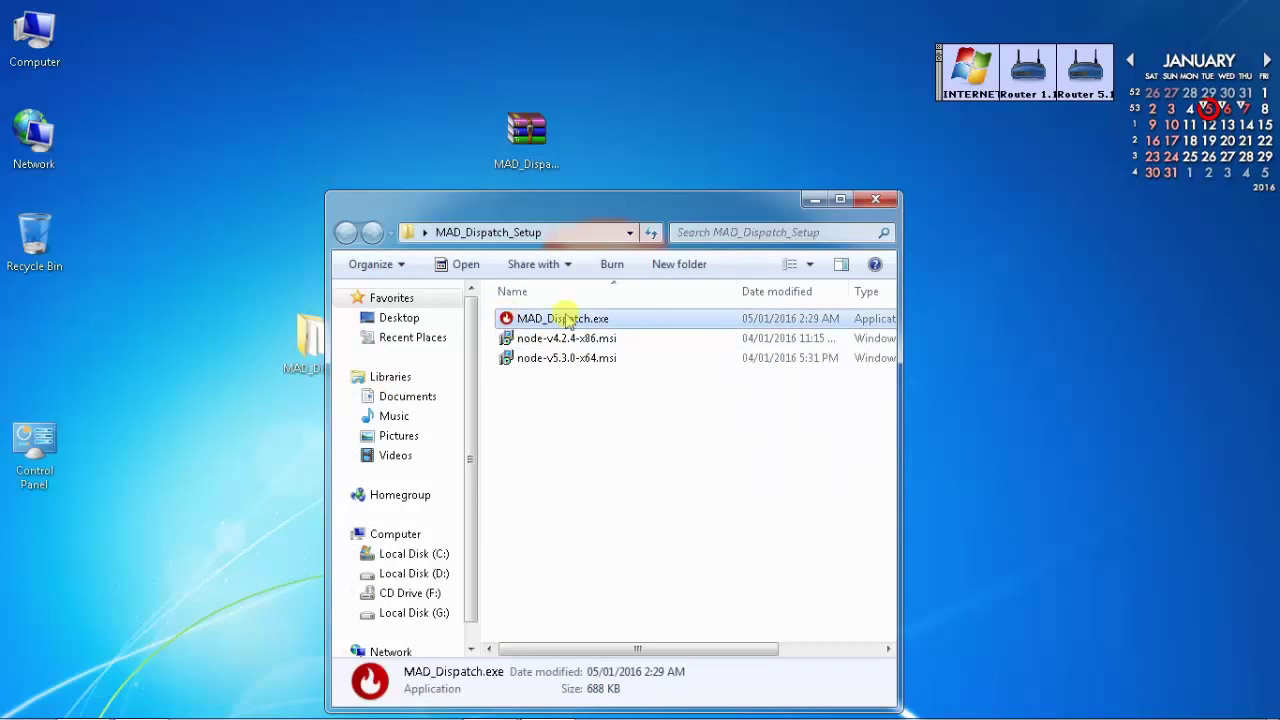
{"action": "left_click_drag", "start_coordinate": [567, 320], "coordinate": [45, 345]}
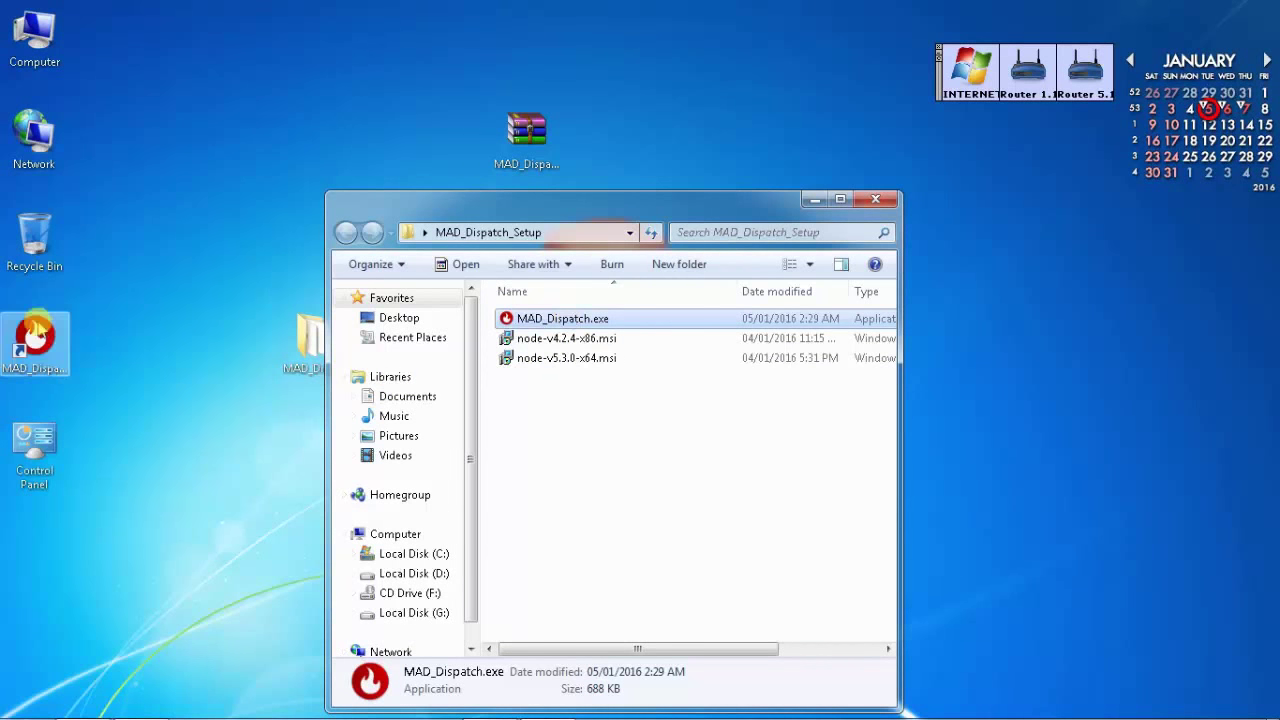
{"action": "right_click", "coordinate": [62, 368]}
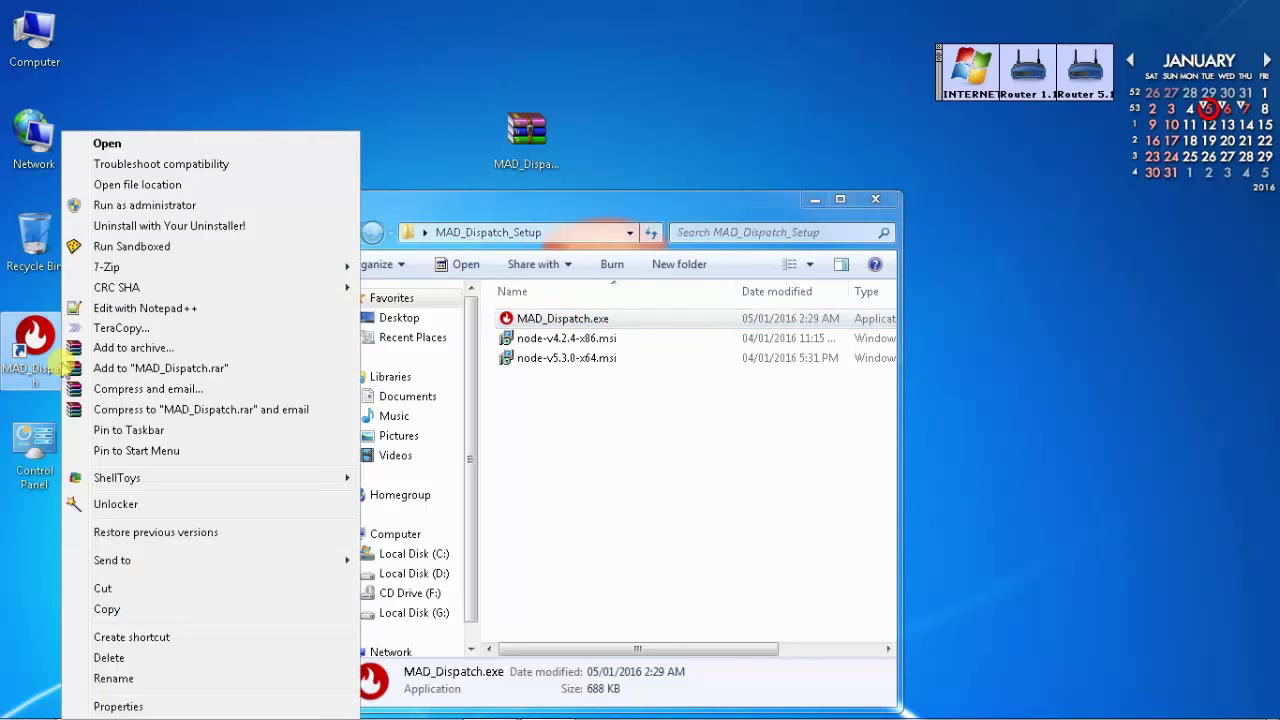
{"action": "left_click", "coordinate": [122, 700]}
{"action": "left_click", "coordinate": [168, 558]}
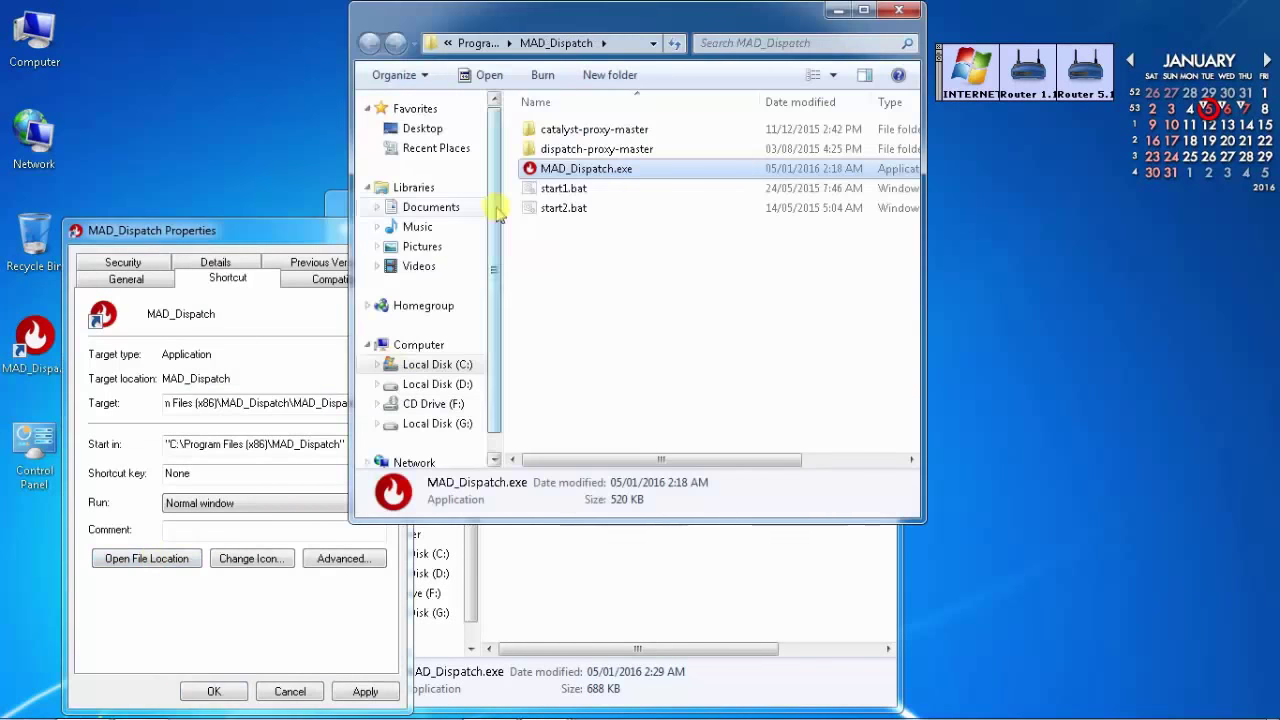
- Run install.bat in the catalyst-proxy-master folder to install catalyst-proxy
{"action": "double_click", "coordinate": [595, 135]}
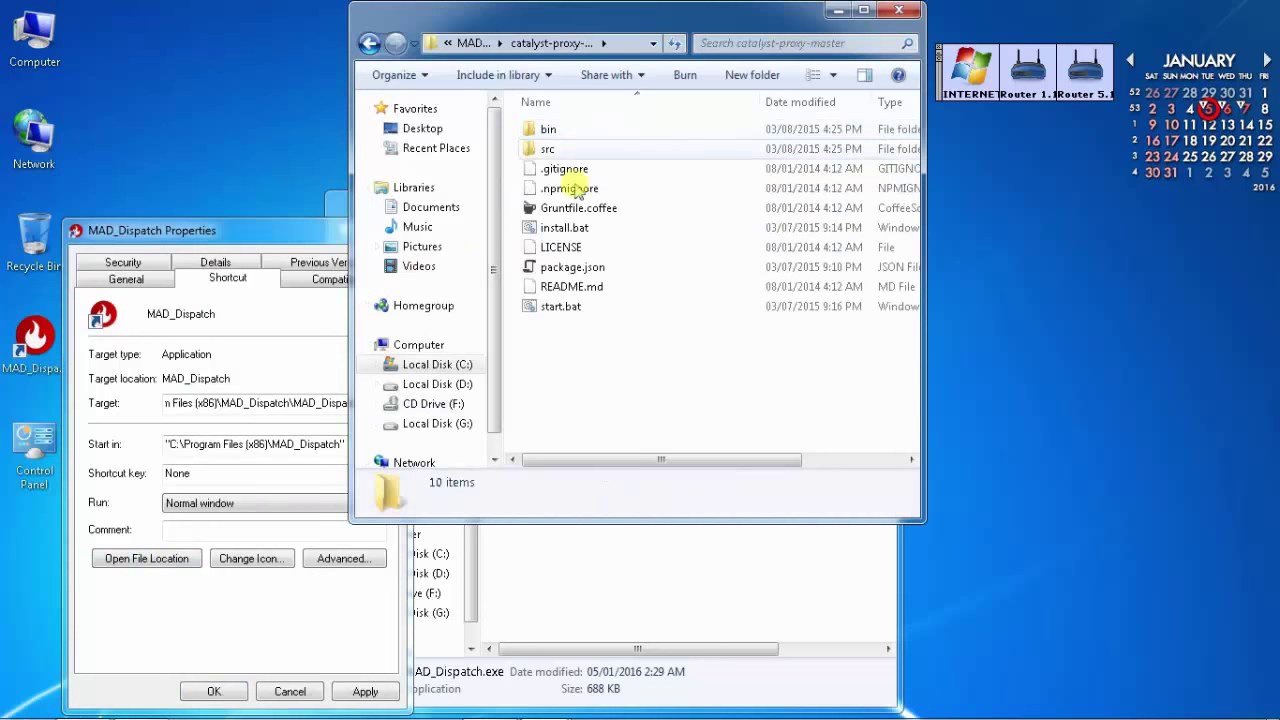
{"action": "left_click", "coordinate": [587, 230]}
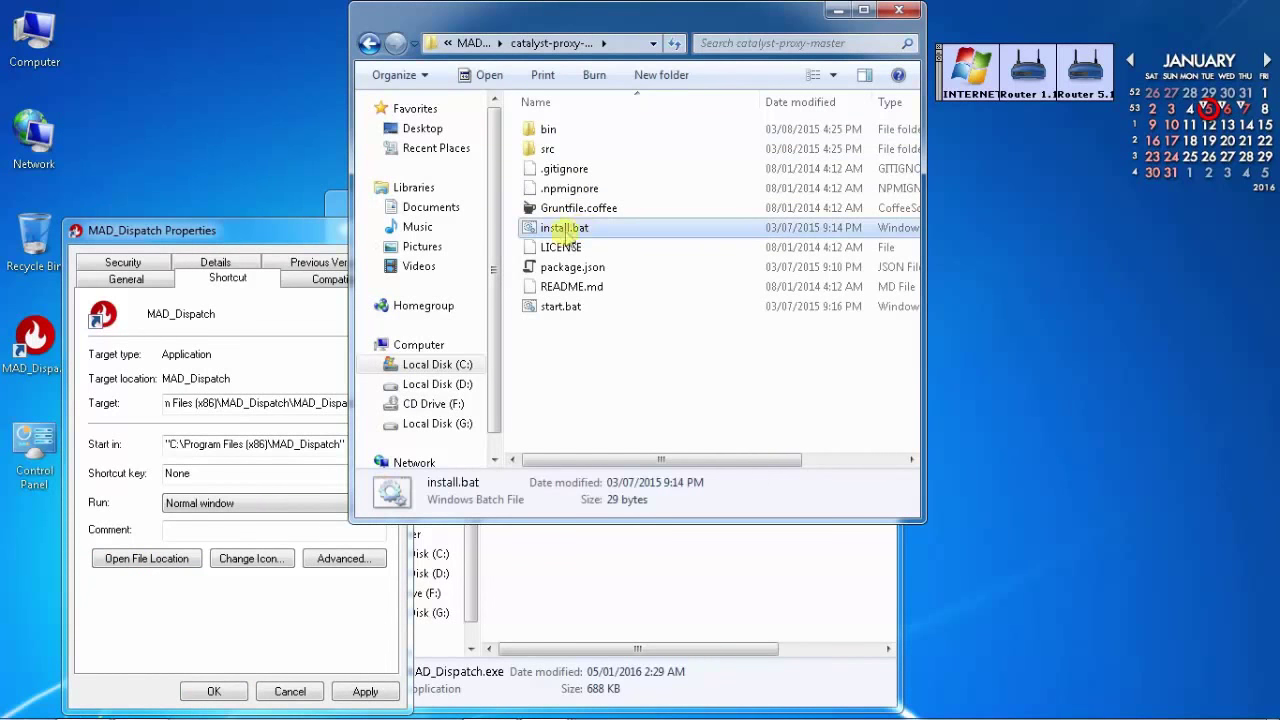
{"action": "double_click", "coordinate": [566, 230]}
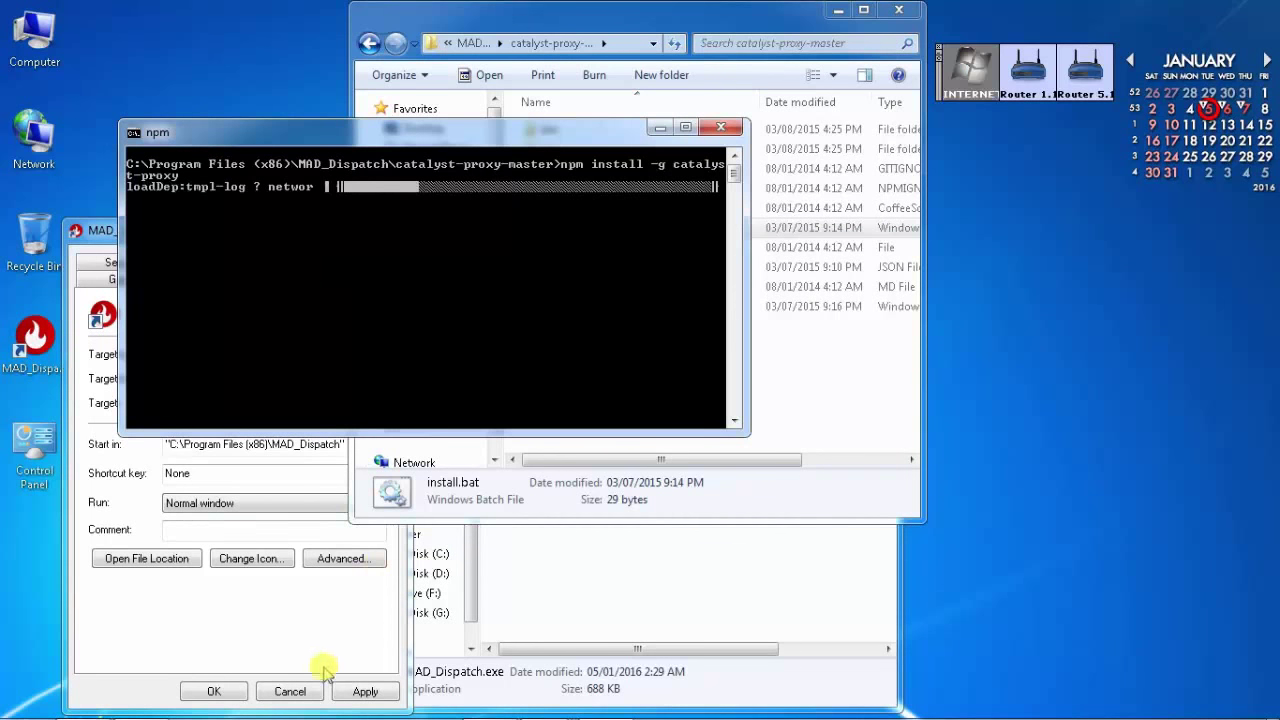
- Close the shortcut's properties and the MAD_Dispatch_Setup folder, and move the catalyst-proxy-master window clear of the npm console
{"action": "left_click", "coordinate": [288, 690]}
{"action": "left_click", "coordinate": [590, 585]}
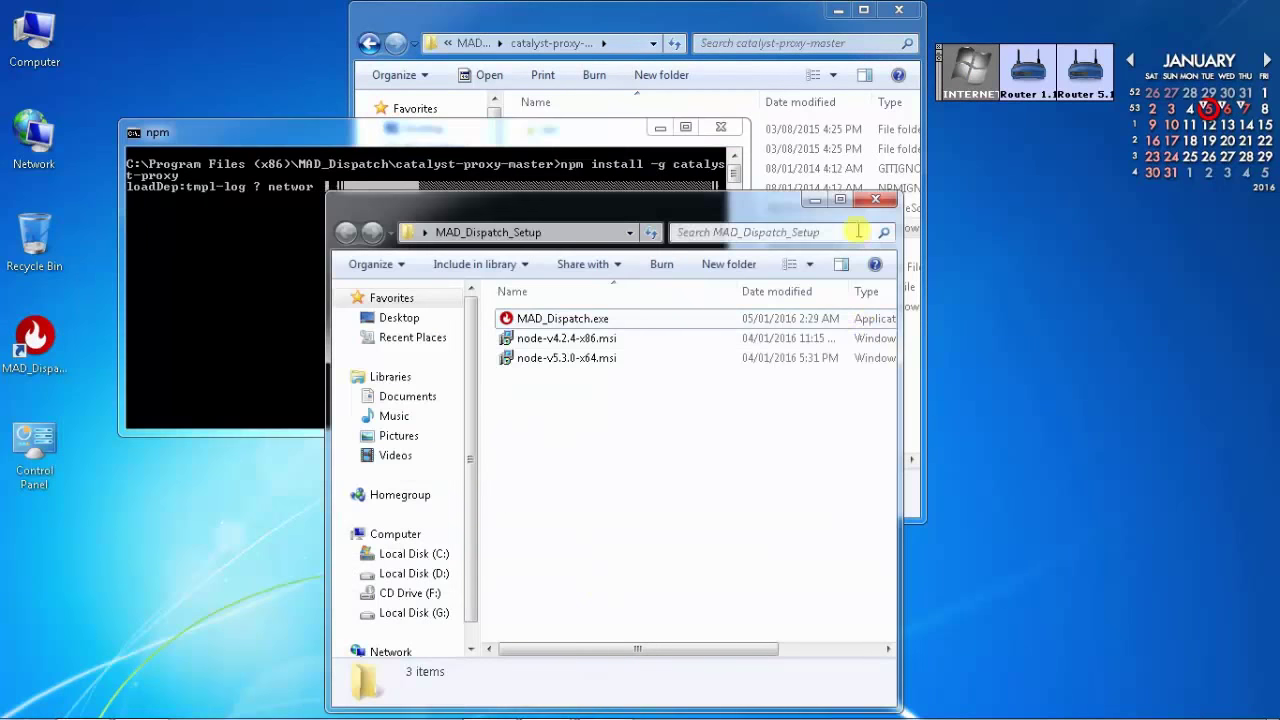
{"action": "left_click", "coordinate": [875, 199]}
{"action": "left_click_drag", "start_coordinate": [602, 25], "coordinate": [636, 150]}
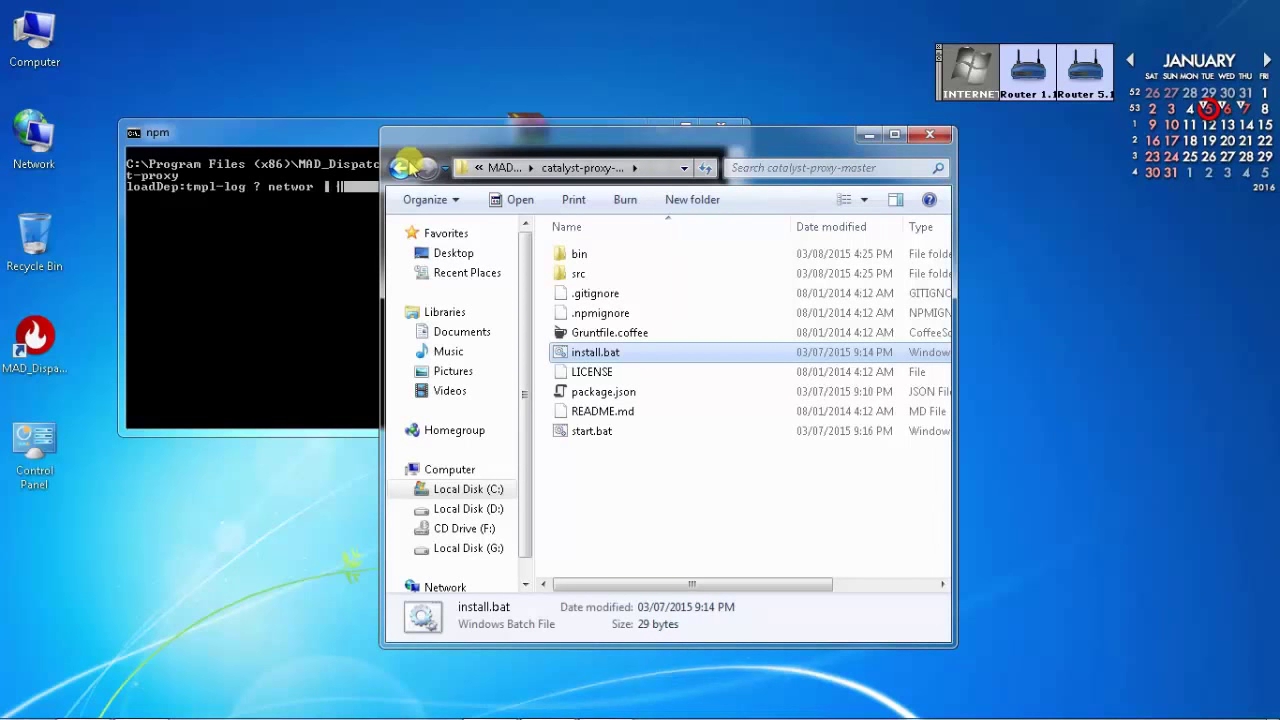
{"action": "left_click_drag", "start_coordinate": [463, 148], "coordinate": [805, 160]}
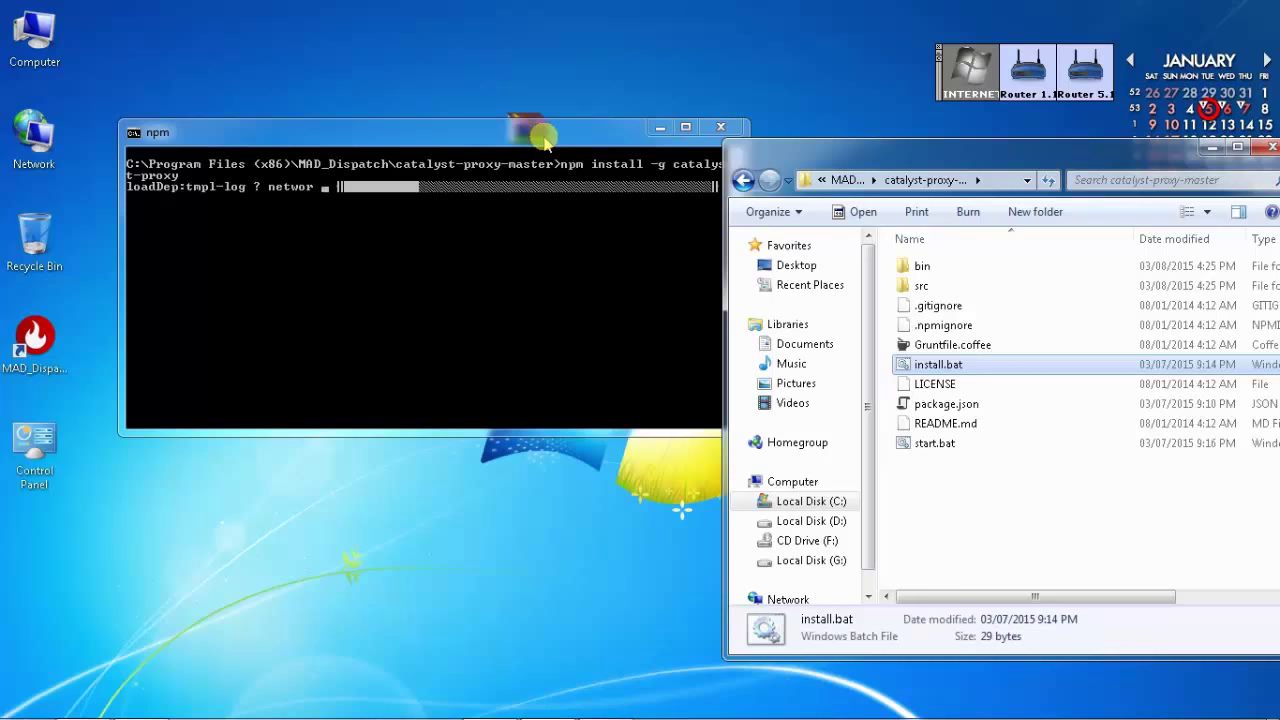
- Run install.bat in the dispatch-proxy-master folder to install dispatch-proxy
{"action": "left_click", "coordinate": [743, 180]}
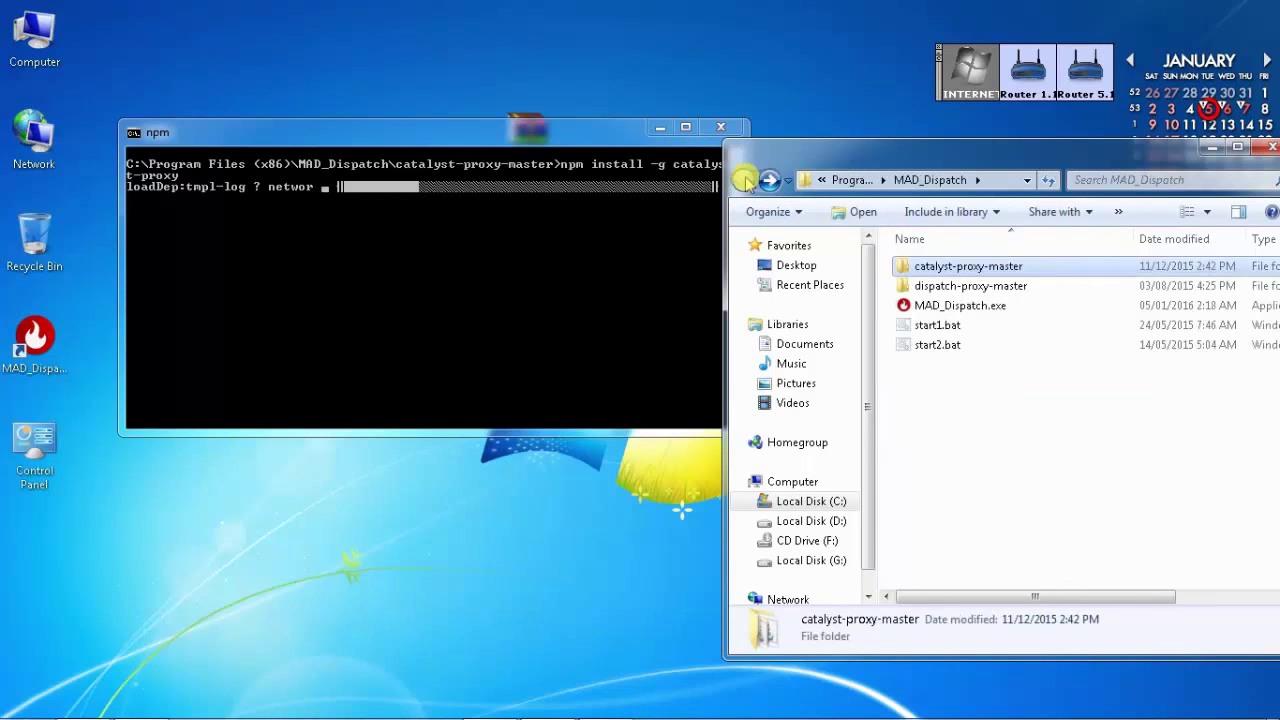
{"action": "double_click", "coordinate": [985, 286]}
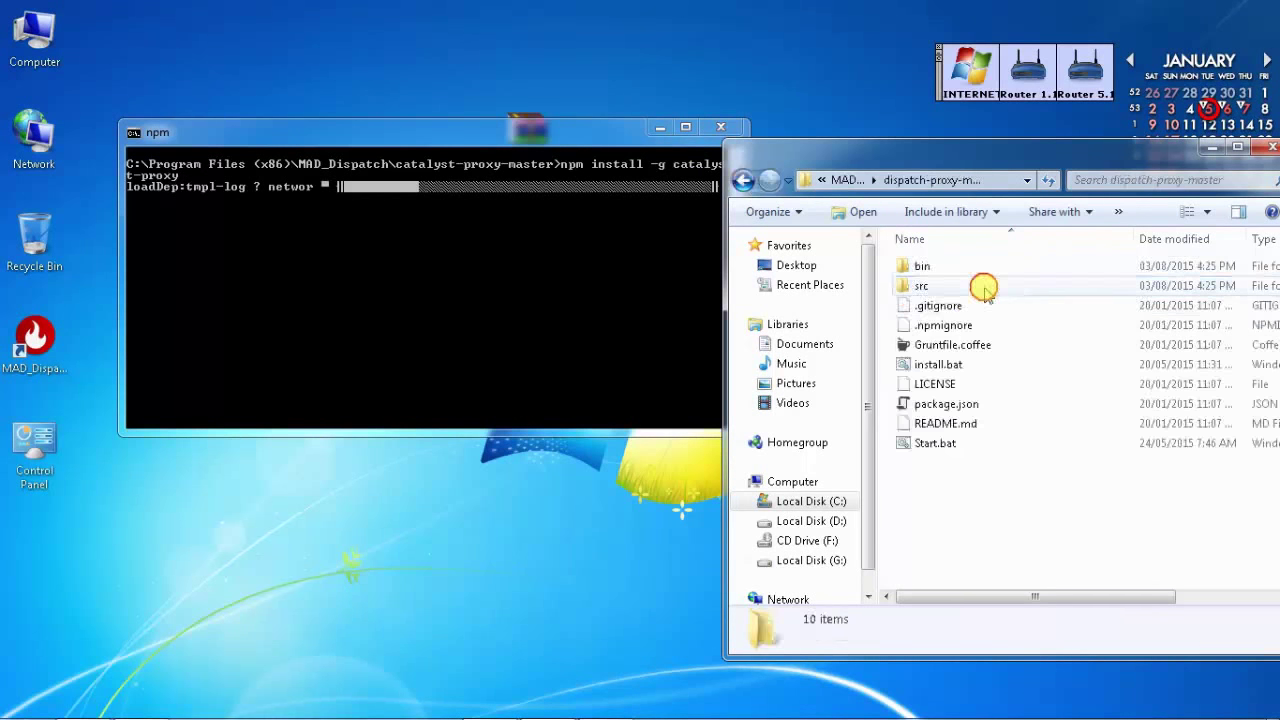
{"action": "double_click", "coordinate": [940, 365]}
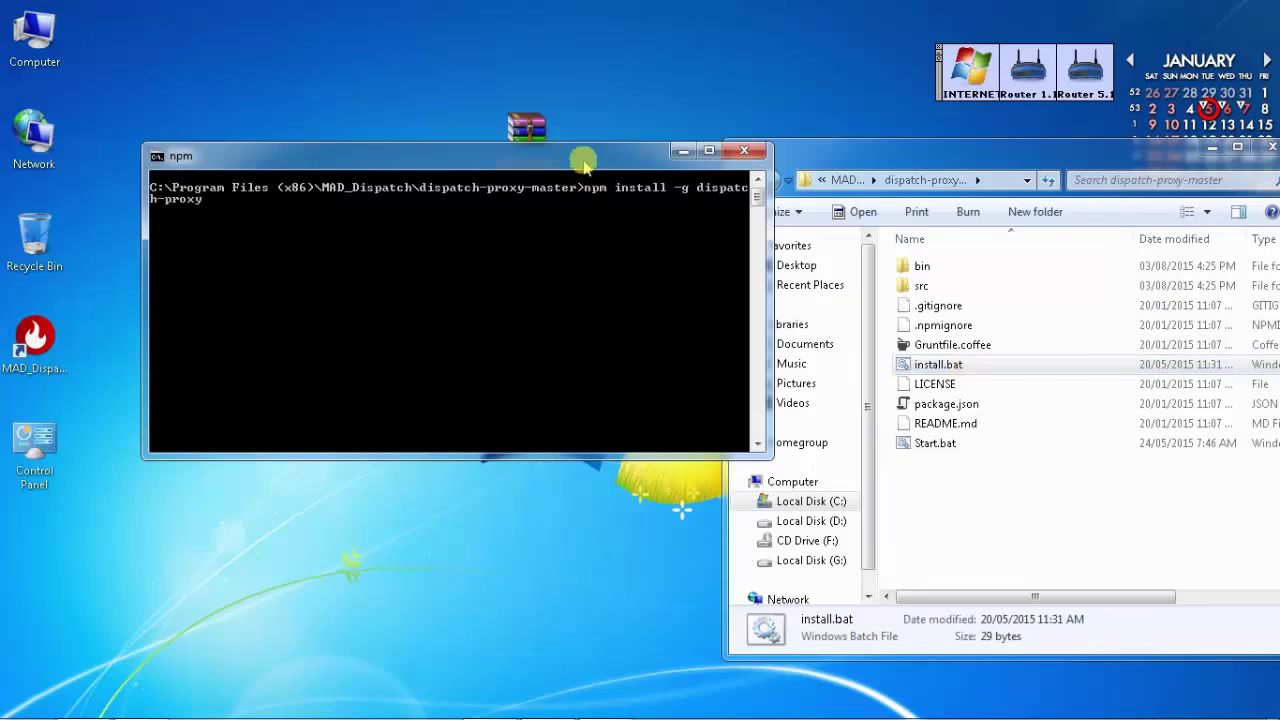
{"action": "left_click_drag", "start_coordinate": [584, 163], "coordinate": [516, 343]}
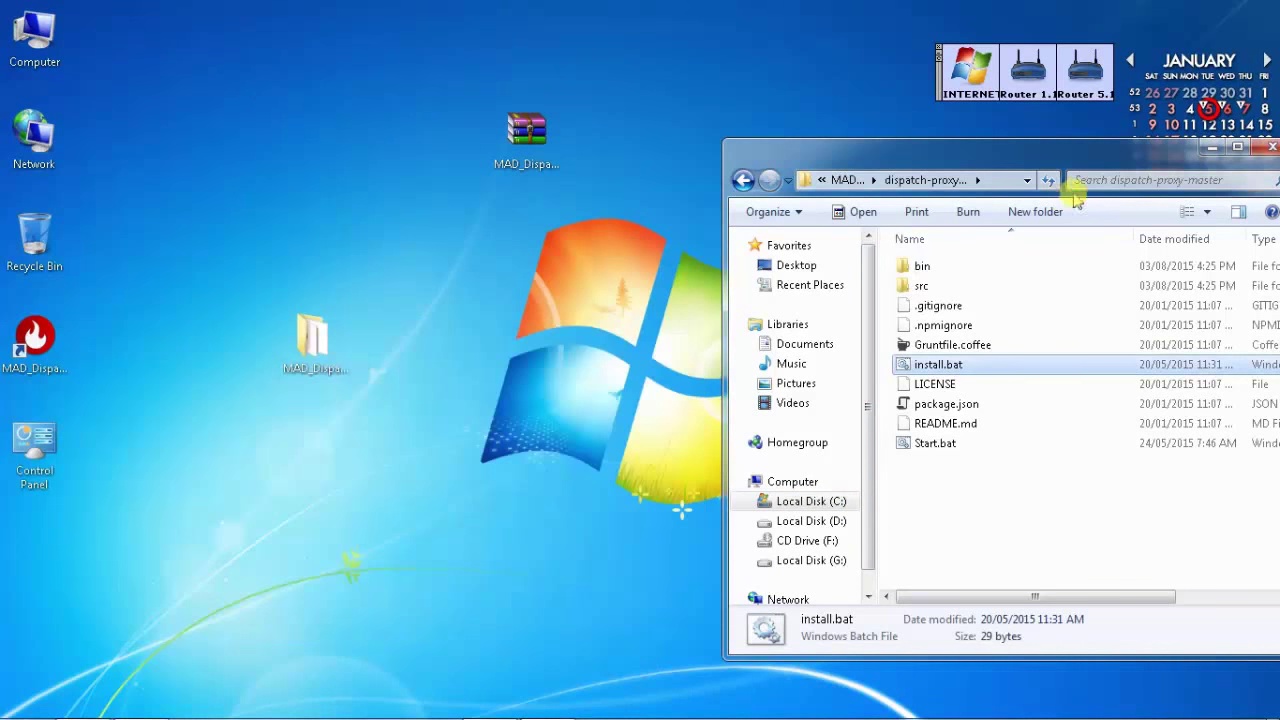
- Close the dispatch-proxy-master folder and start MAD_Dispatch from its desktop shortcut
{"action": "left_click_drag", "start_coordinate": [1114, 161], "coordinate": [735, 182]}
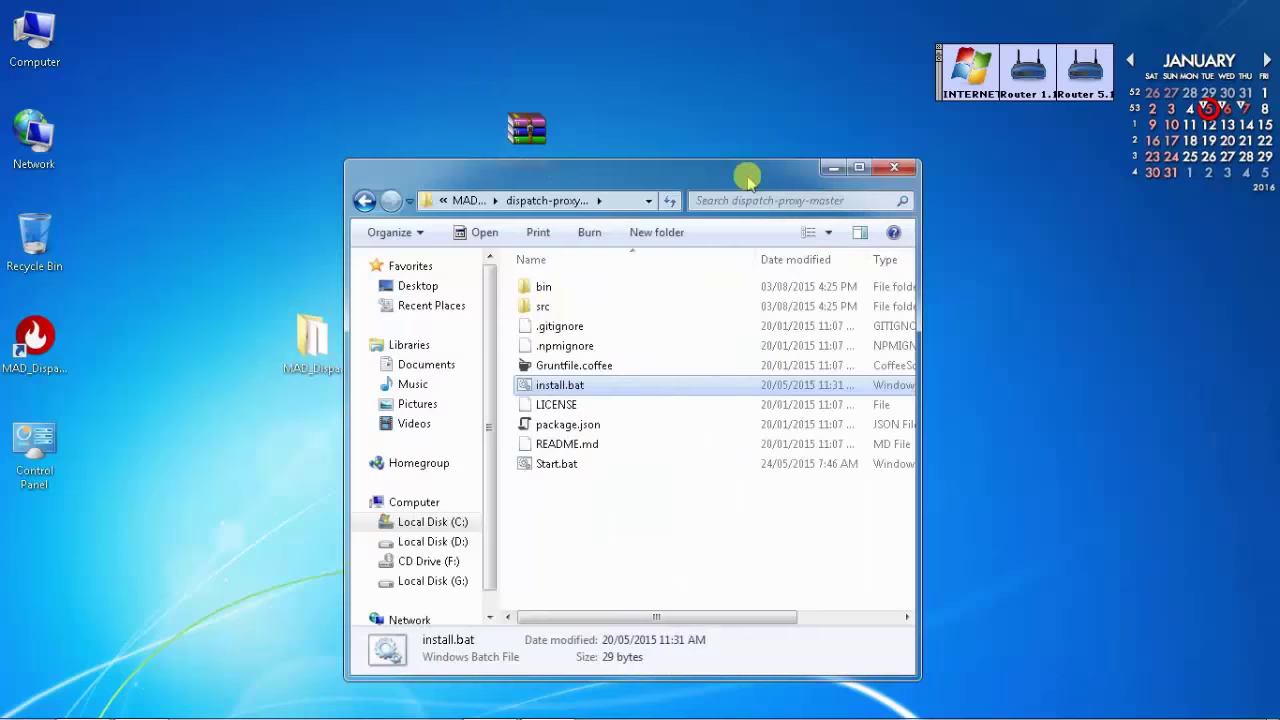
{"action": "left_click", "coordinate": [893, 170]}
{"action": "left_click", "coordinate": [62, 350]}
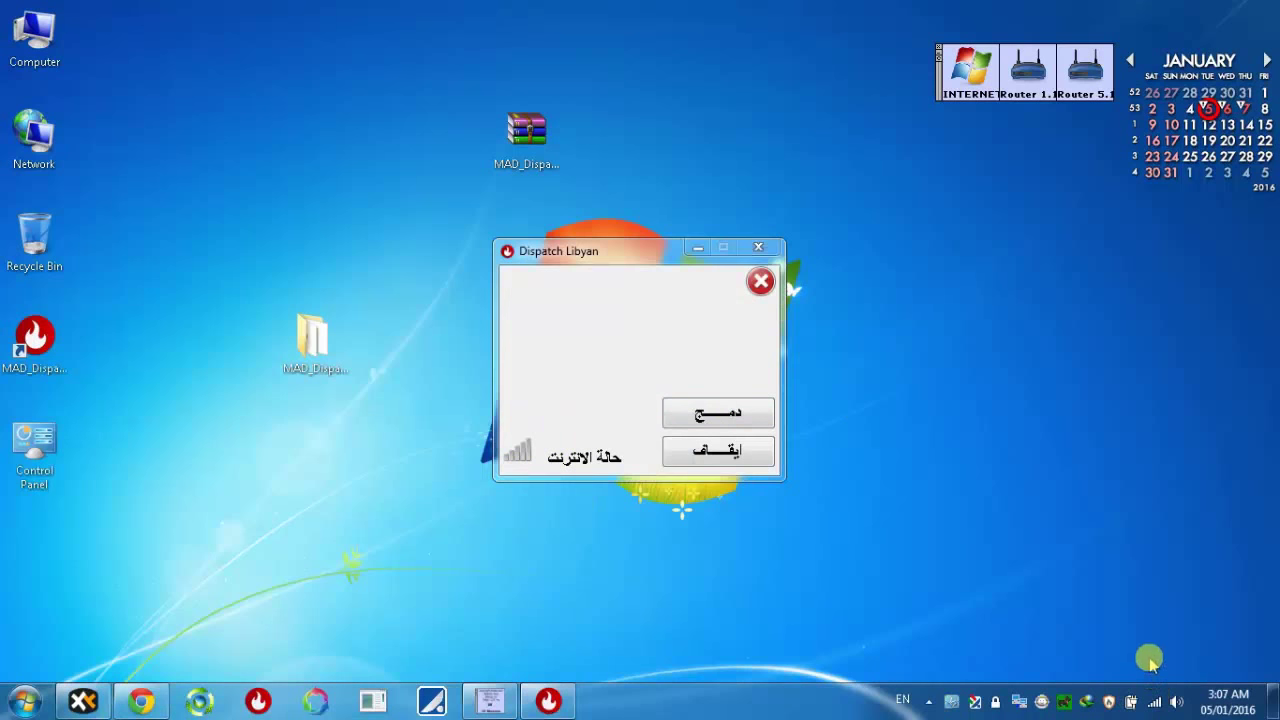
- Open the Network and Sharing Center and check the default gateway and DNS server in the Local Area Connection's details
{"action": "left_click", "coordinate": [1156, 700]}
{"action": "left_click", "coordinate": [1155, 651]}
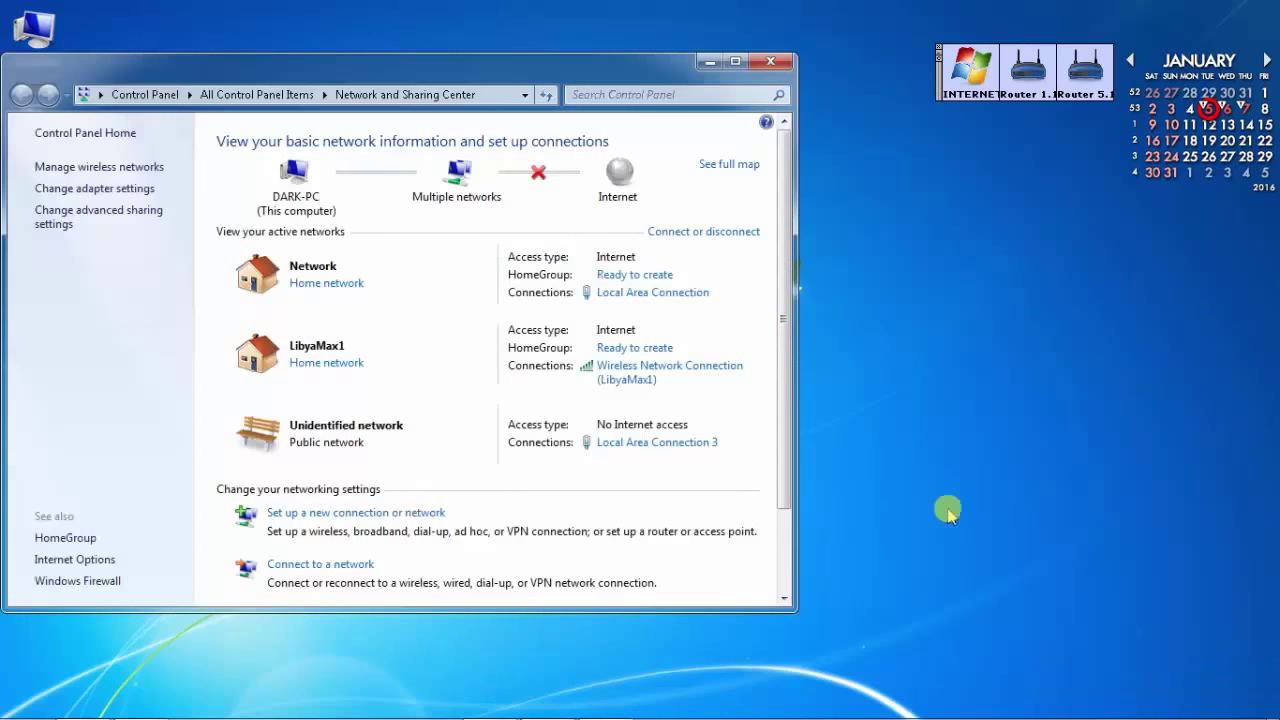
{"action": "left_click", "coordinate": [623, 293]}
{"action": "left_click_drag", "start_coordinate": [560, 160], "coordinate": [950, 158]}
{"action": "left_click", "coordinate": [955, 338]}
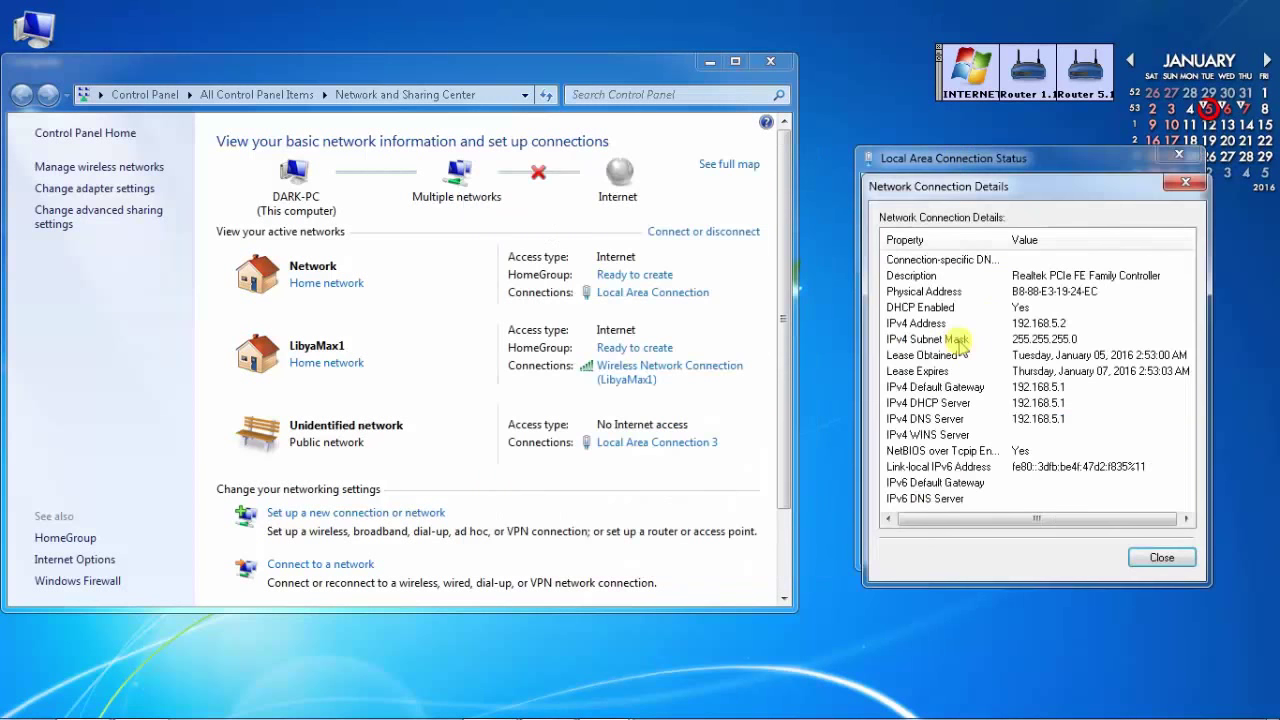
{"action": "left_click", "coordinate": [1060, 420]}
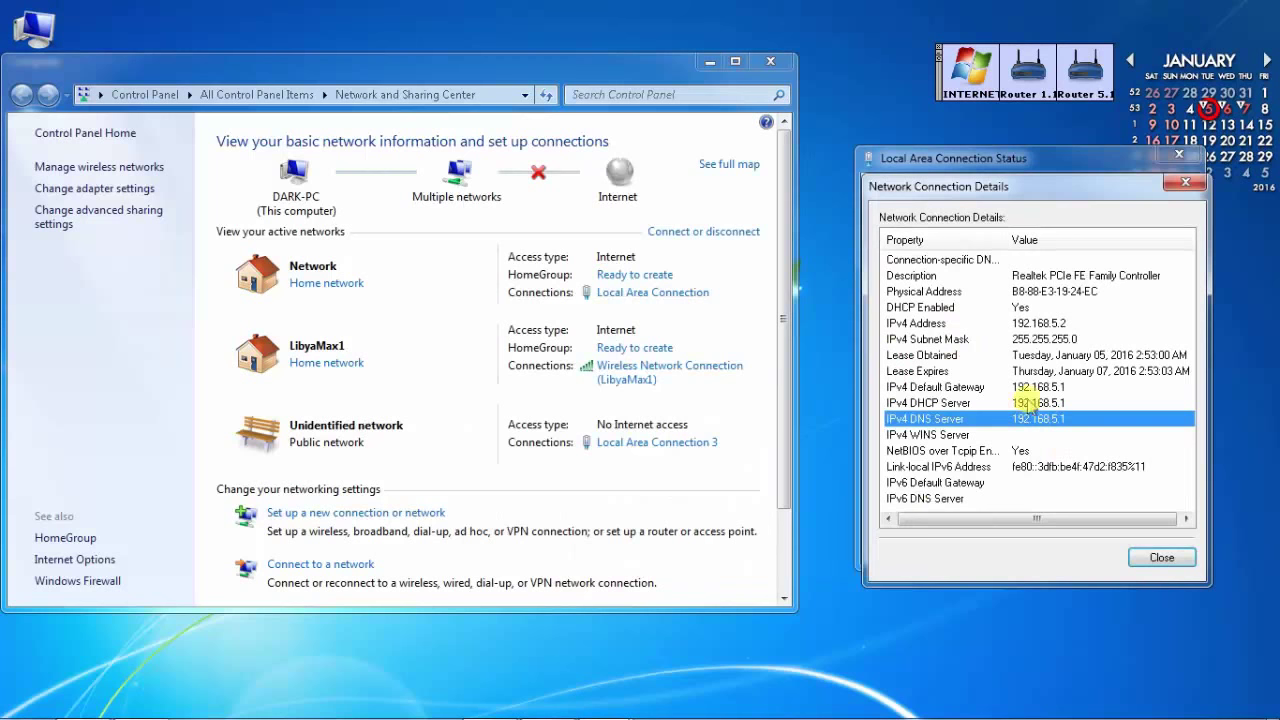
{"action": "left_click", "coordinate": [1032, 388]}
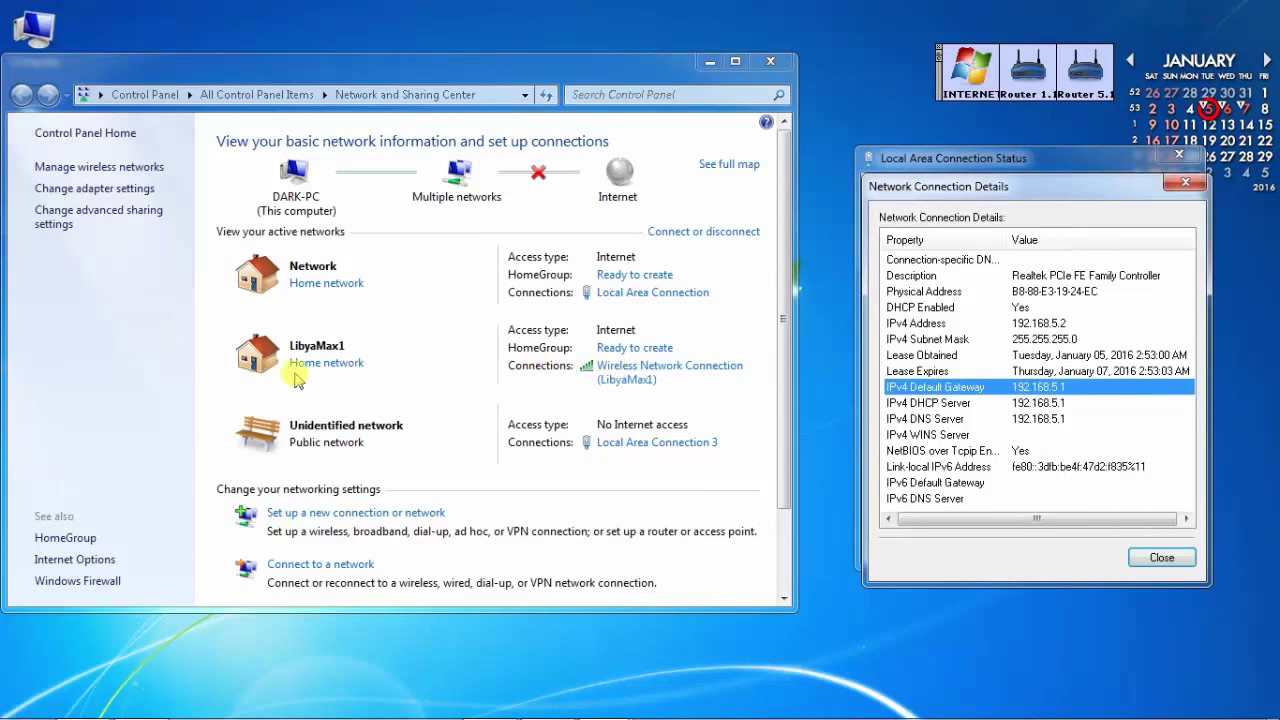
- Open the Wireless Network Connection's details and compare its default gateway with the Local Area Connection's
{"action": "left_click", "coordinate": [617, 377]}
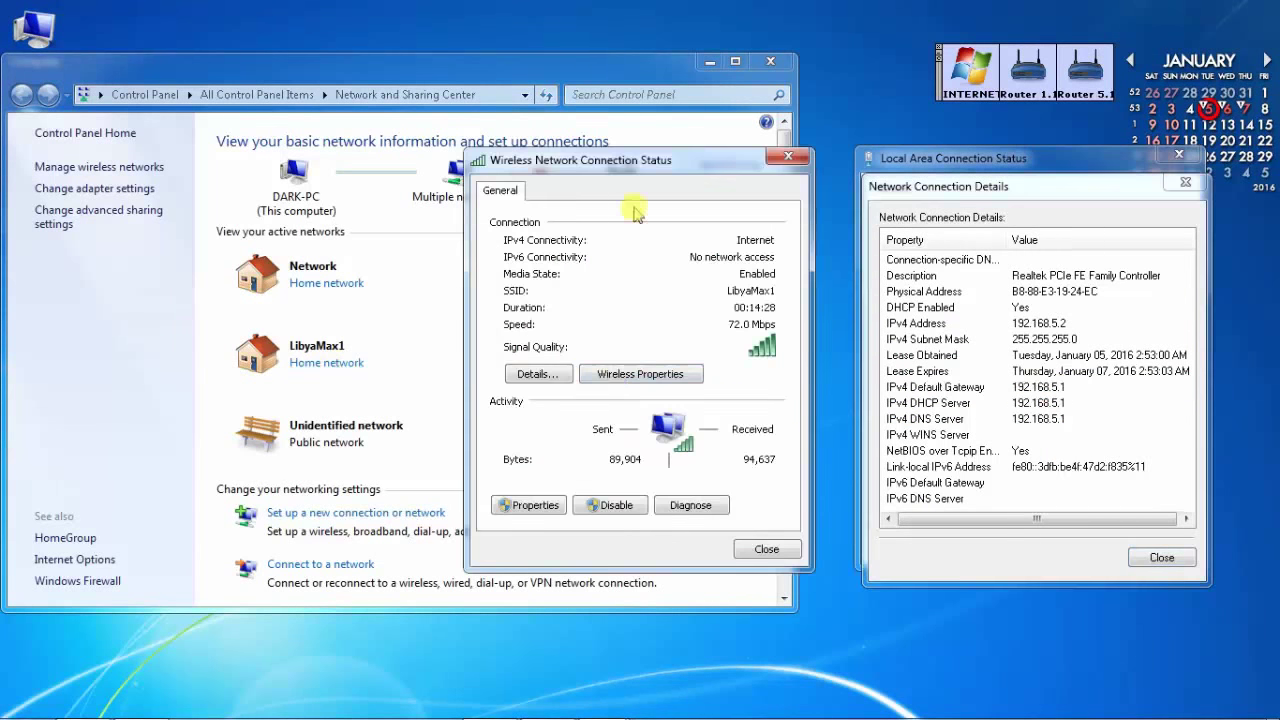
{"action": "left_click", "coordinate": [556, 376]}
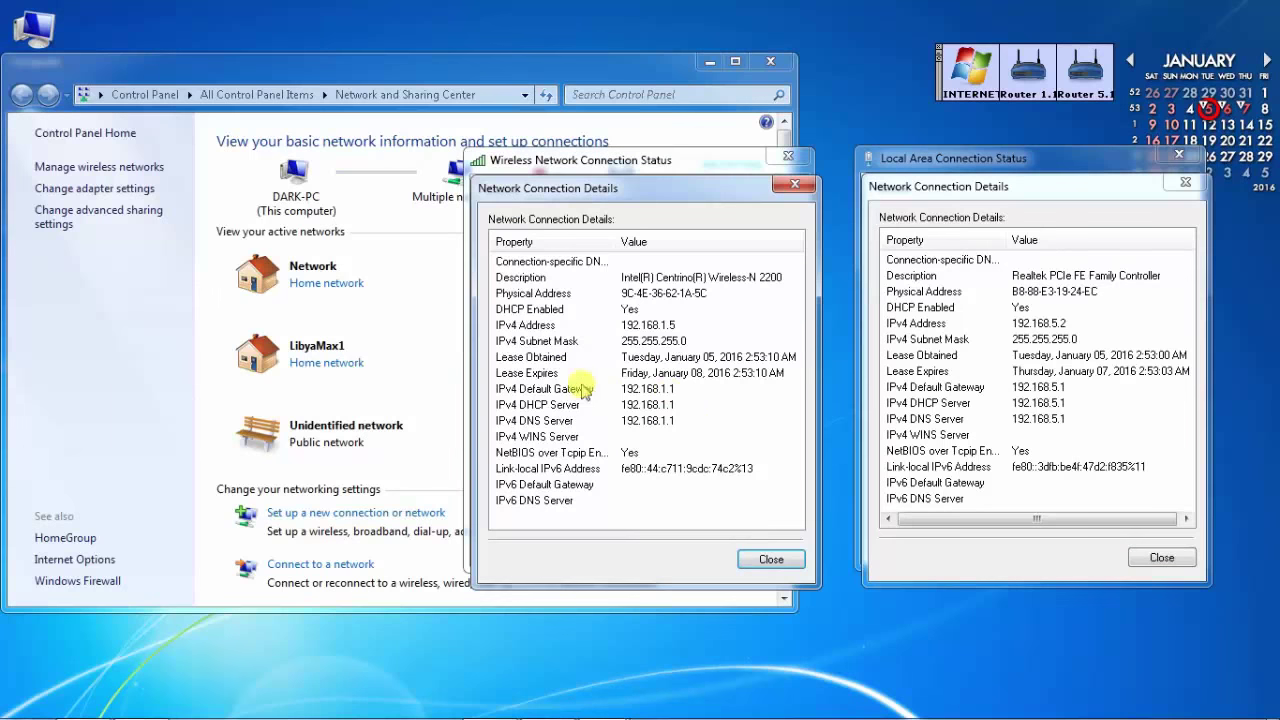
{"action": "left_click", "coordinate": [672, 392]}
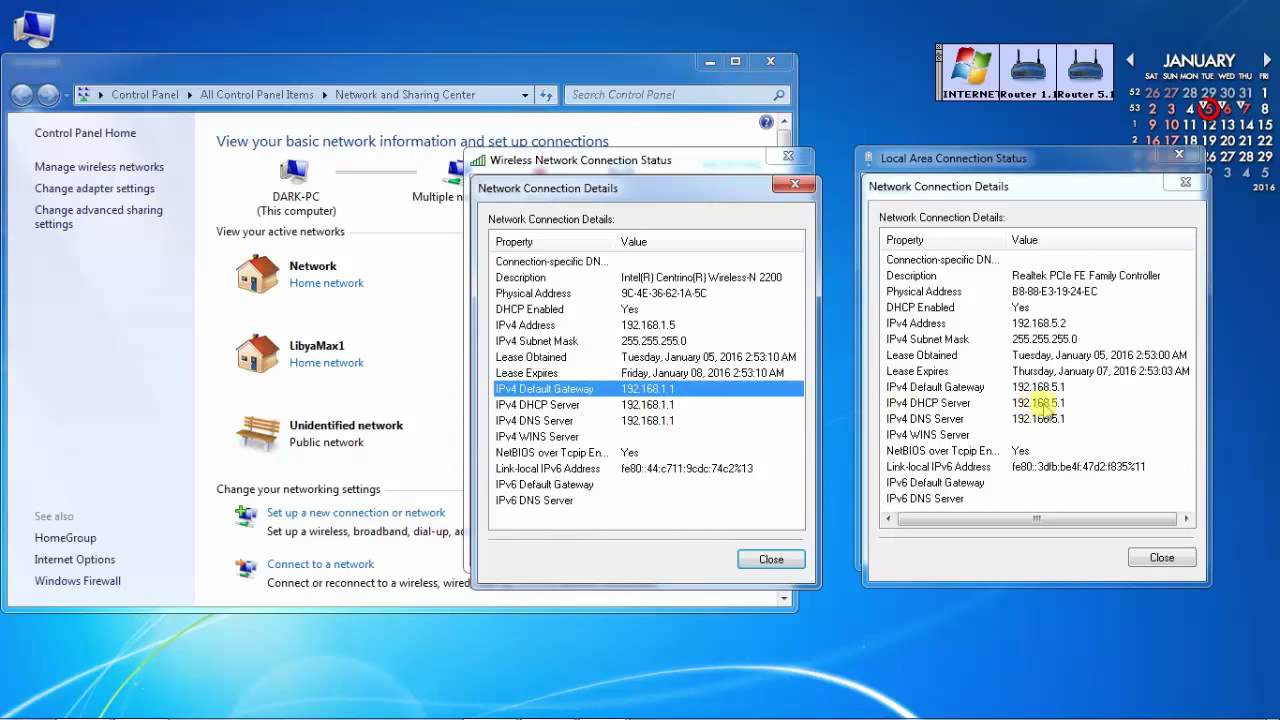
{"action": "left_click", "coordinate": [1058, 388]}
{"action": "left_click", "coordinate": [672, 388]}
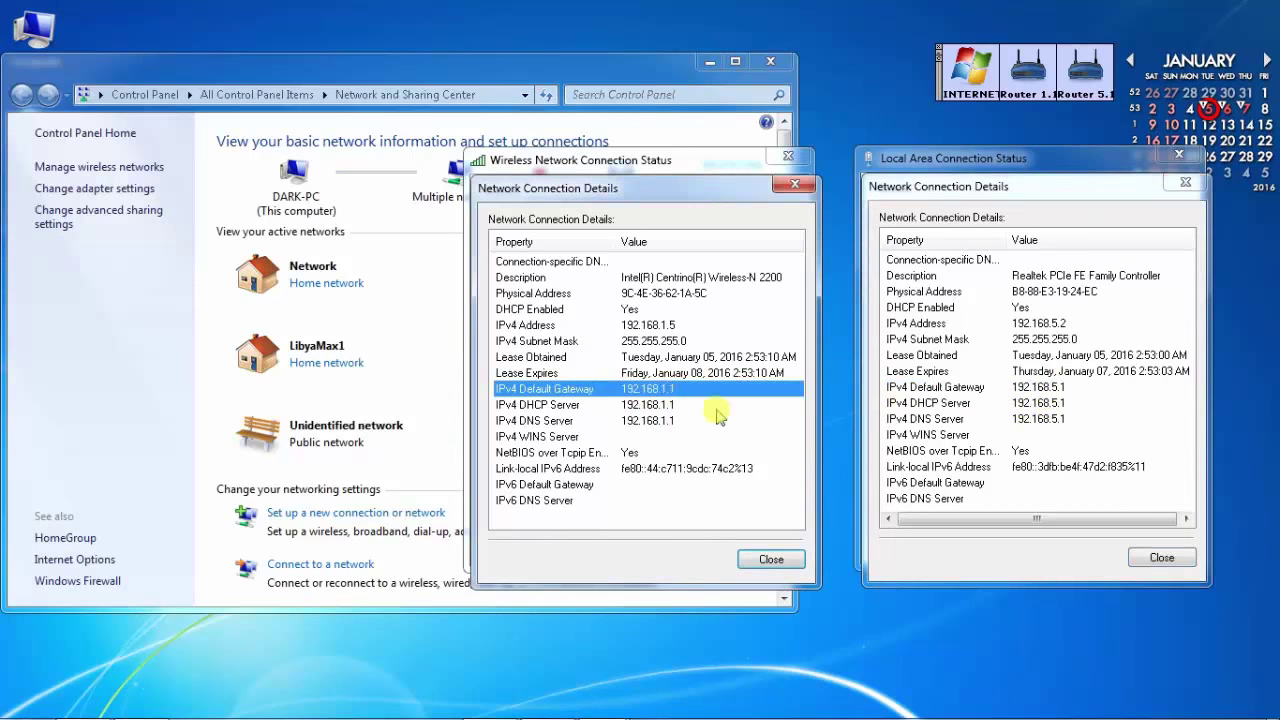
- Show only the status windows of Local Area Connection 3, the wireless connection and the Local Area Connection side by side
{"action": "left_click", "coordinate": [375, 320]}
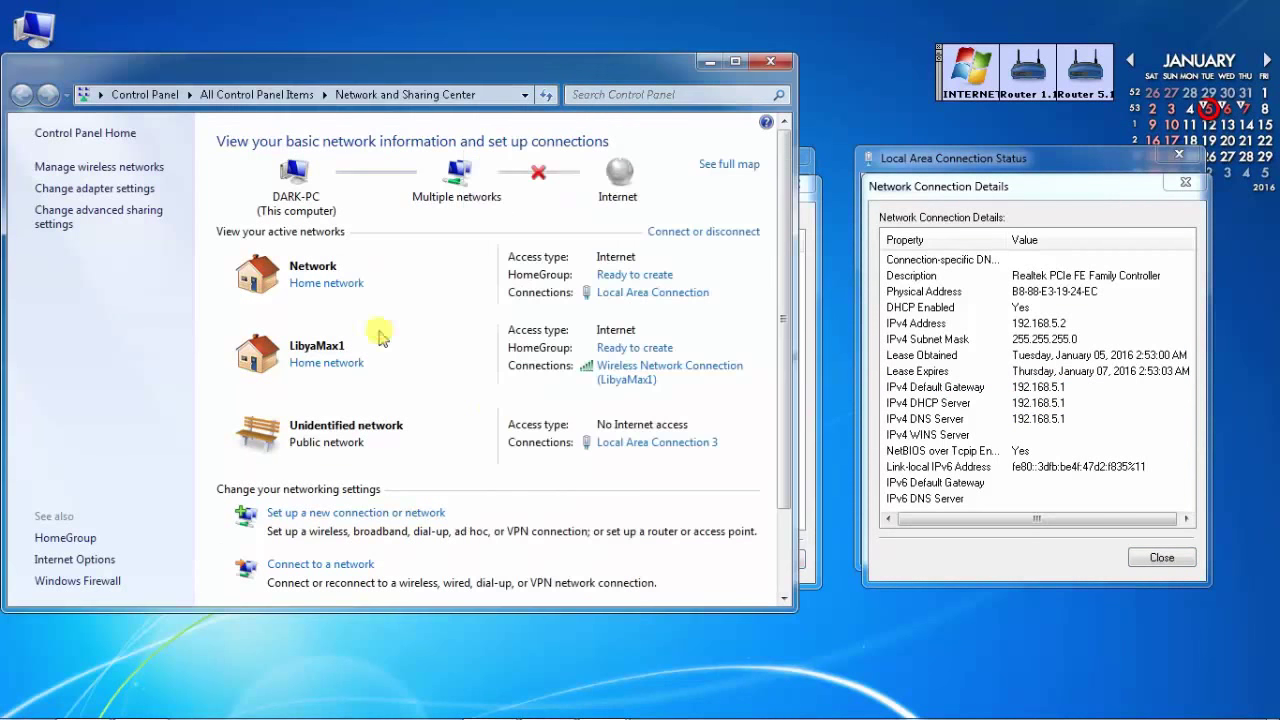
{"action": "left_click", "coordinate": [651, 443]}
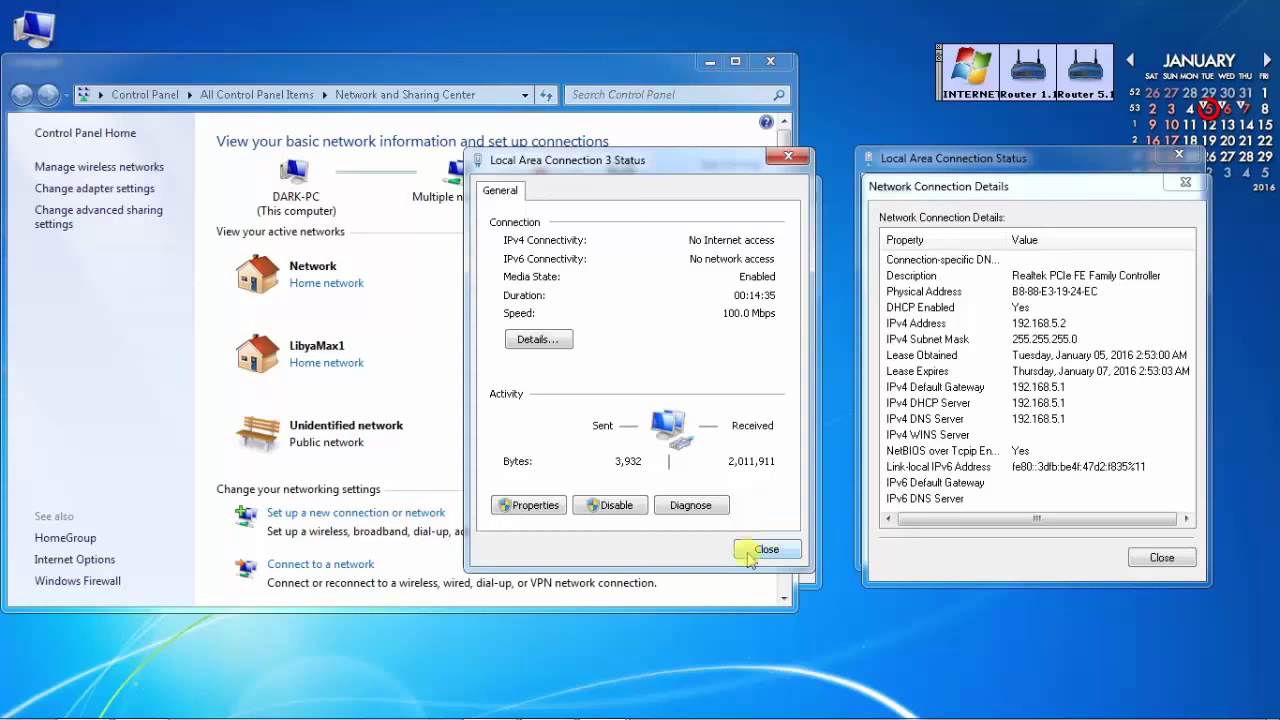
{"action": "left_click_drag", "start_coordinate": [660, 168], "coordinate": [262, 177]}
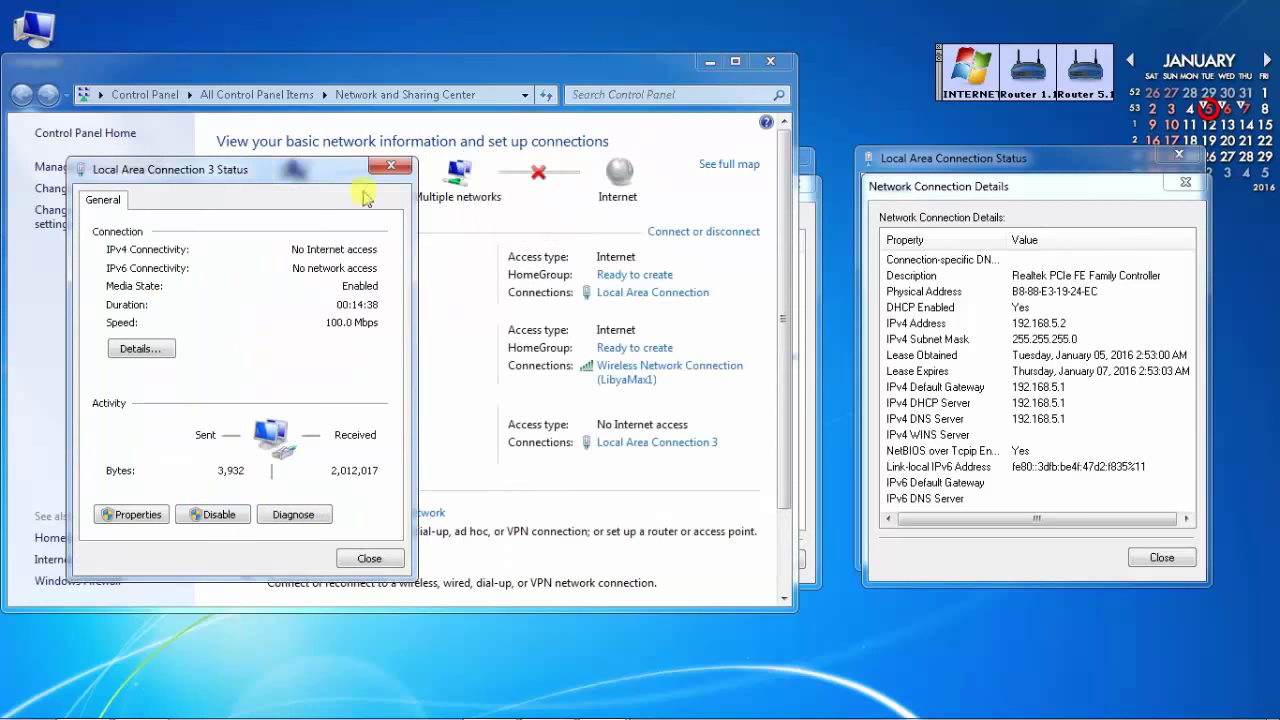
{"action": "left_click", "coordinate": [704, 62]}
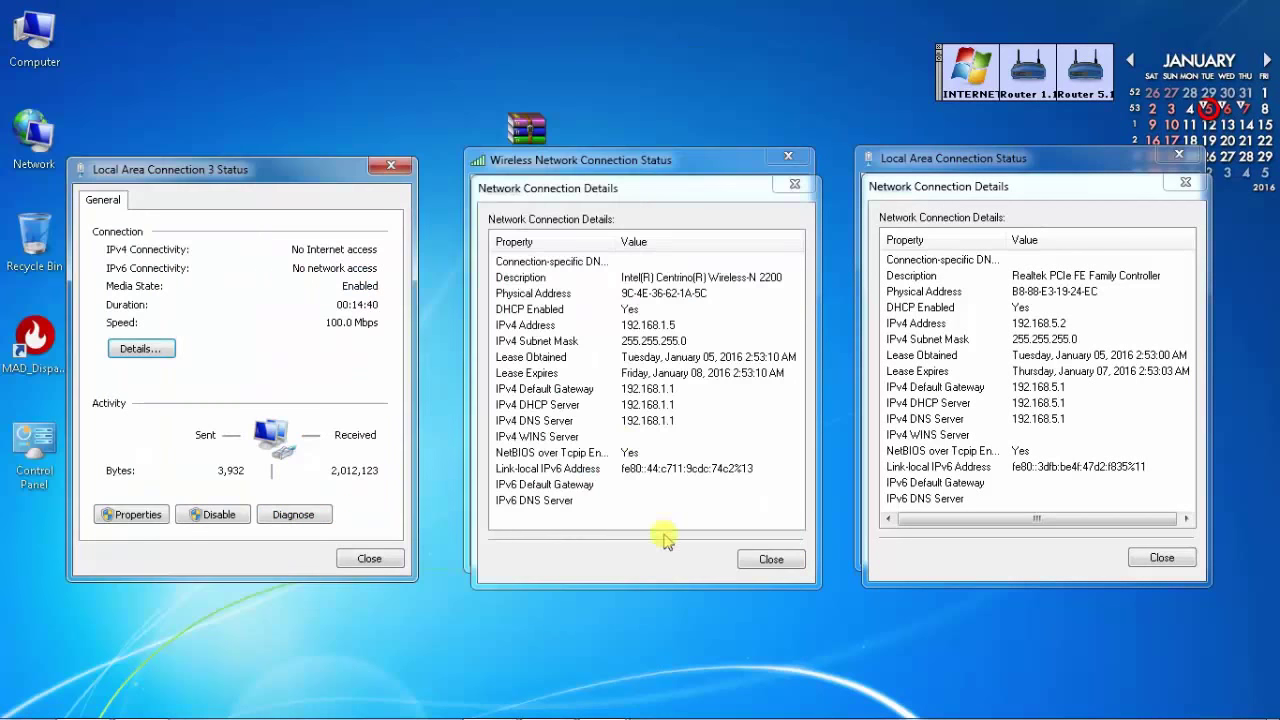
{"action": "left_click", "coordinate": [768, 558]}
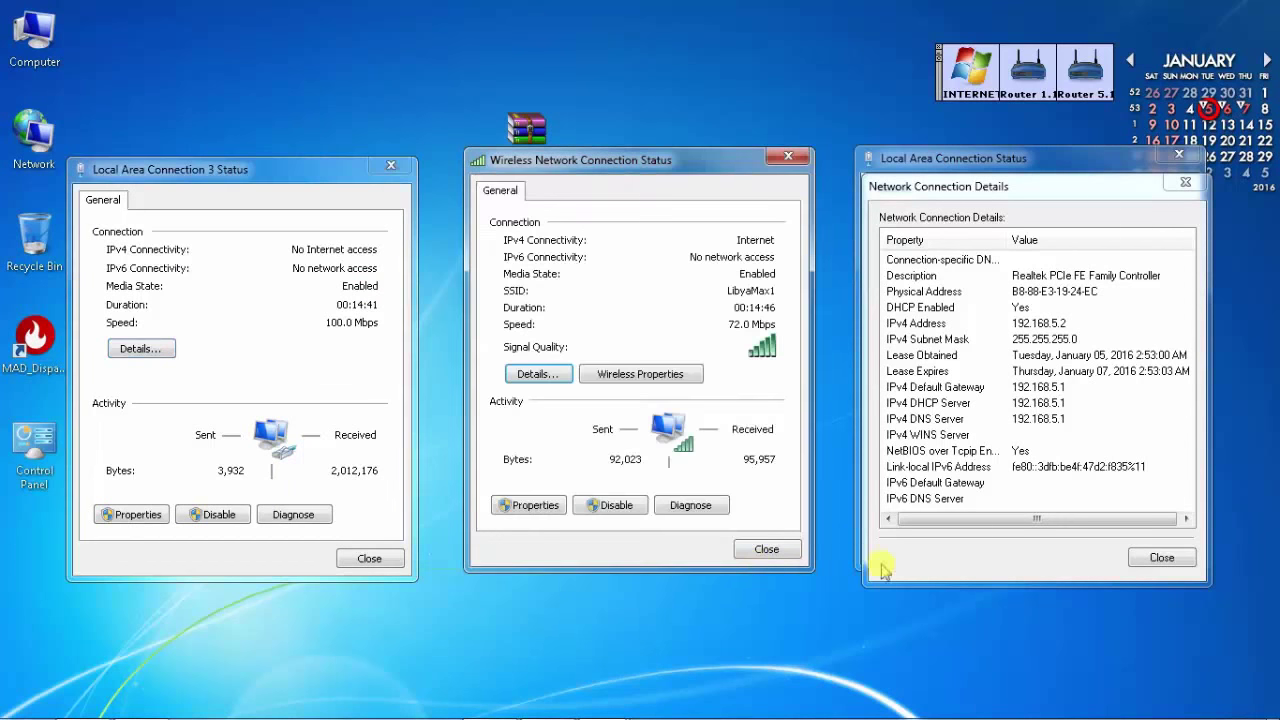
{"action": "left_click", "coordinate": [1175, 557]}
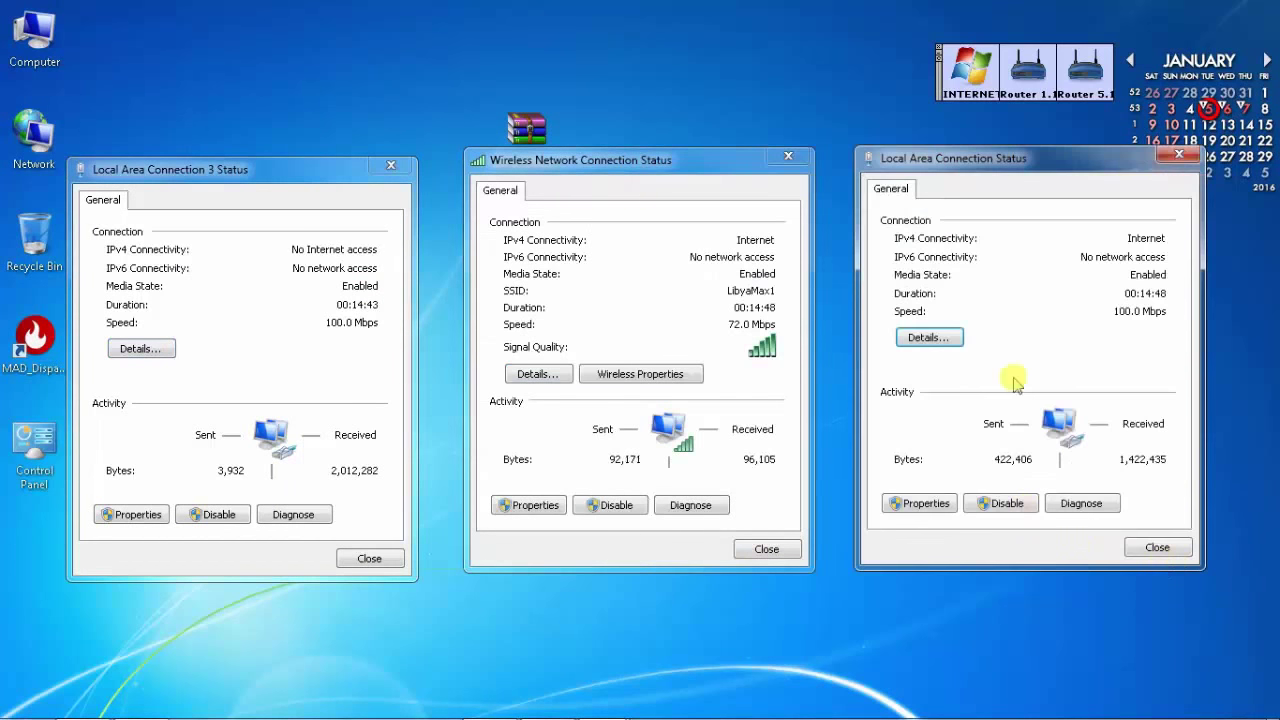
- Bring up the Dispatch Libyan window, place it above the connection status windows and start merging the connections
{"action": "left_click", "coordinate": [480, 234]}
{"action": "left_click", "coordinate": [311, 322]}
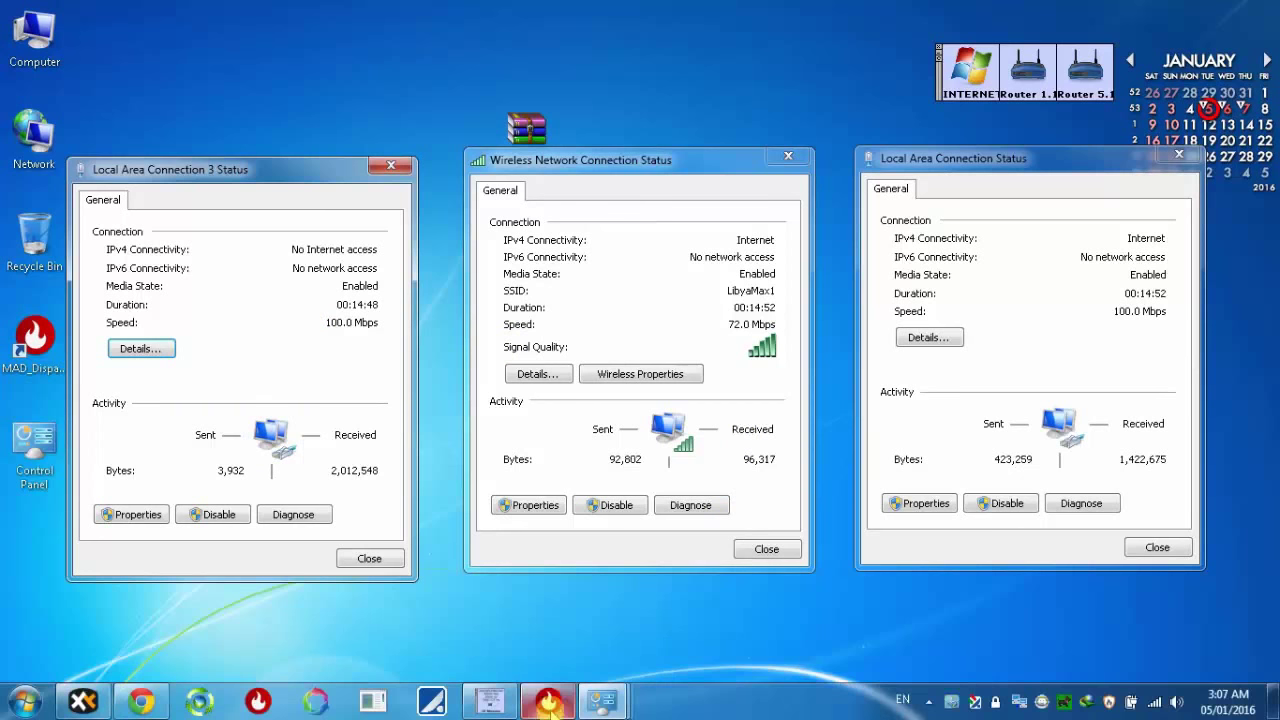
{"action": "left_click", "coordinate": [548, 698]}
{"action": "left_click_drag", "start_coordinate": [597, 252], "coordinate": [429, 38]}
{"action": "left_click", "coordinate": [566, 178]}
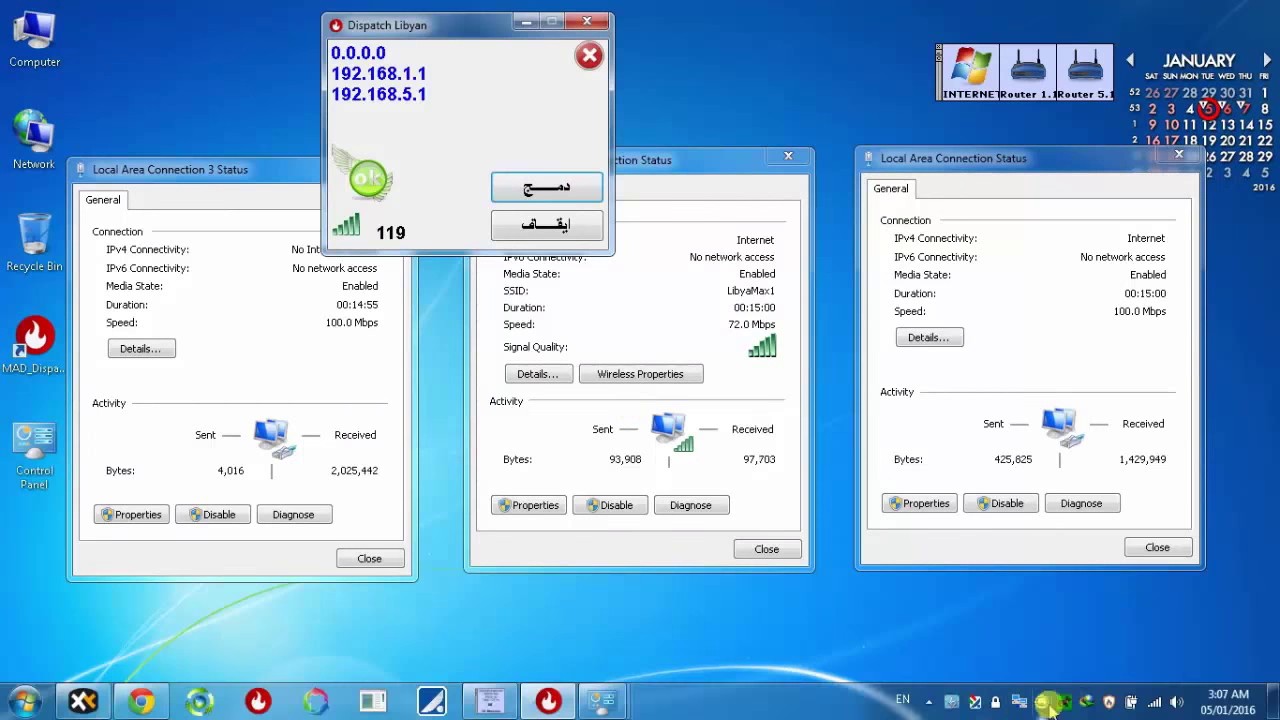
- Check the socks server address, port and connection type in Internet Download Manager's configuration
{"action": "double_click", "coordinate": [1046, 704]}
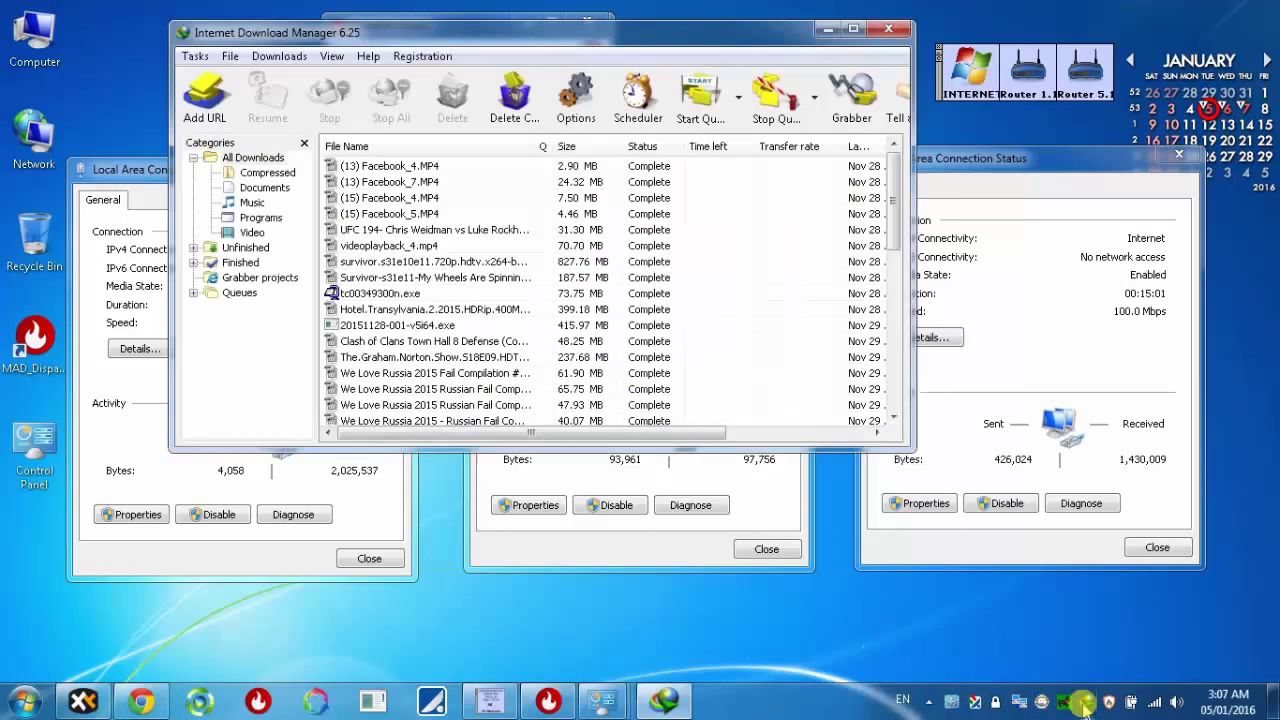
{"action": "left_click", "coordinate": [575, 95]}
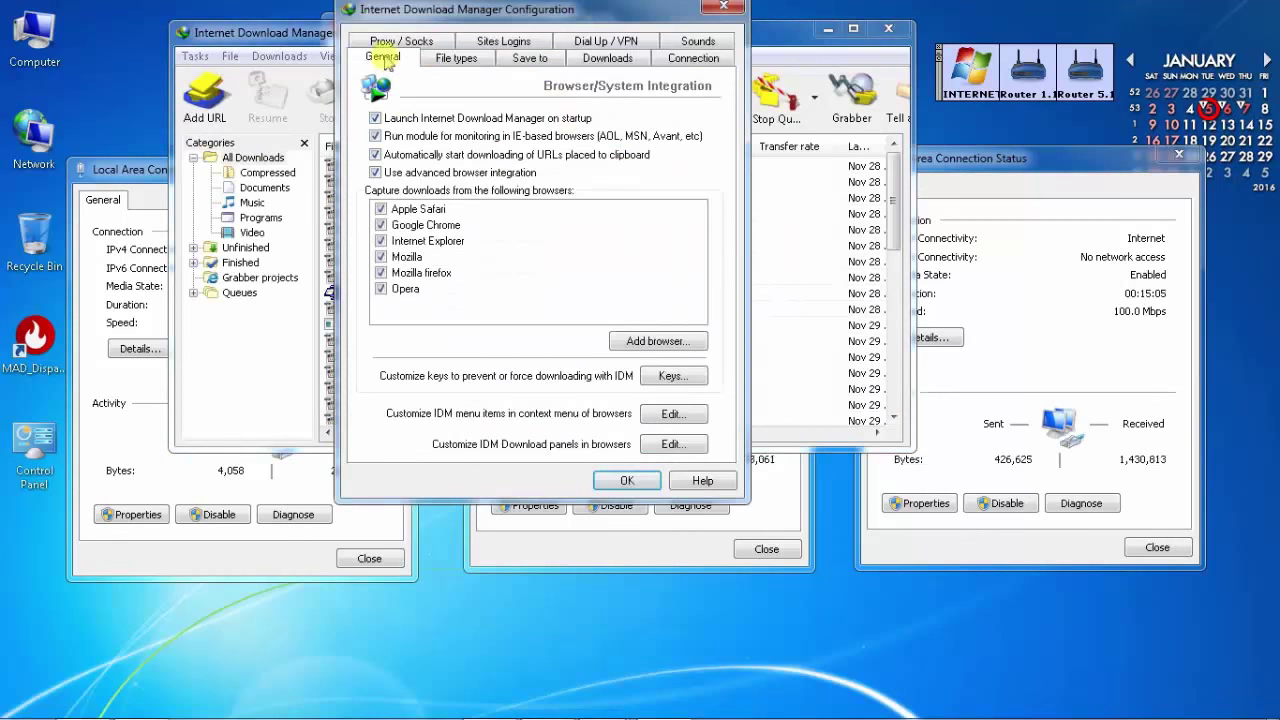
{"action": "left_click", "coordinate": [396, 42]}
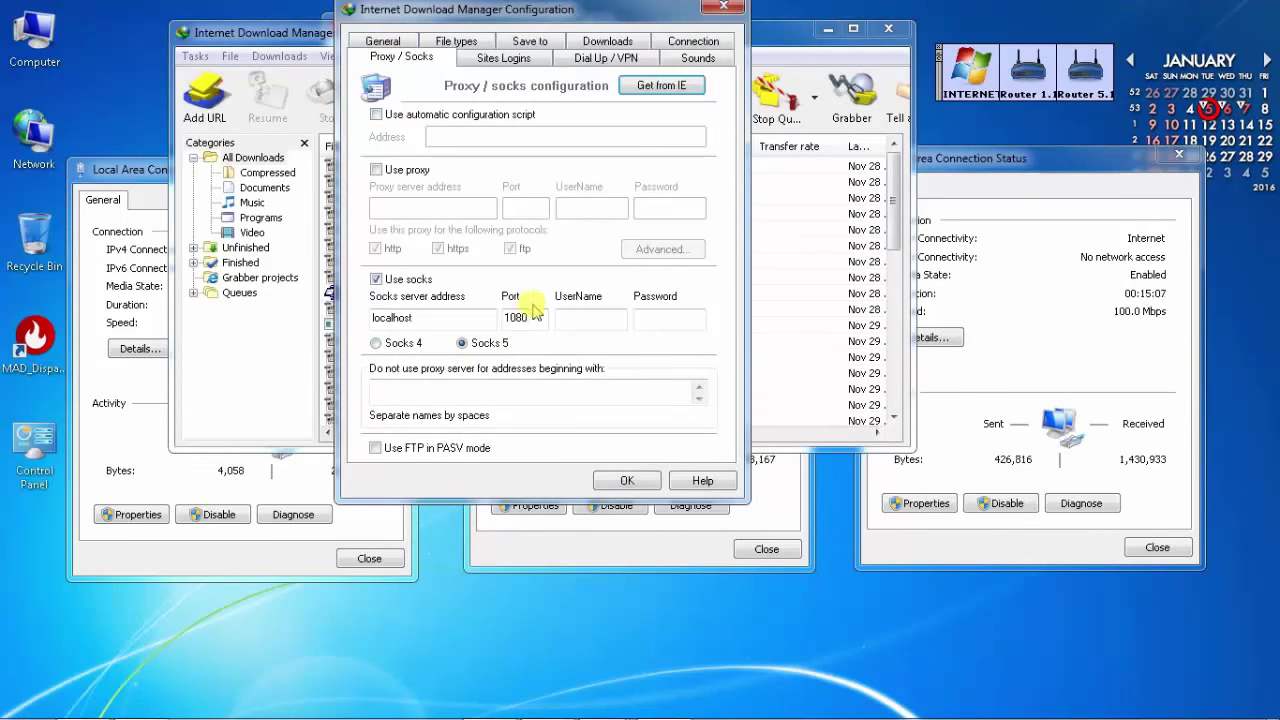
{"action": "left_click_drag", "start_coordinate": [459, 316], "coordinate": [312, 318]}
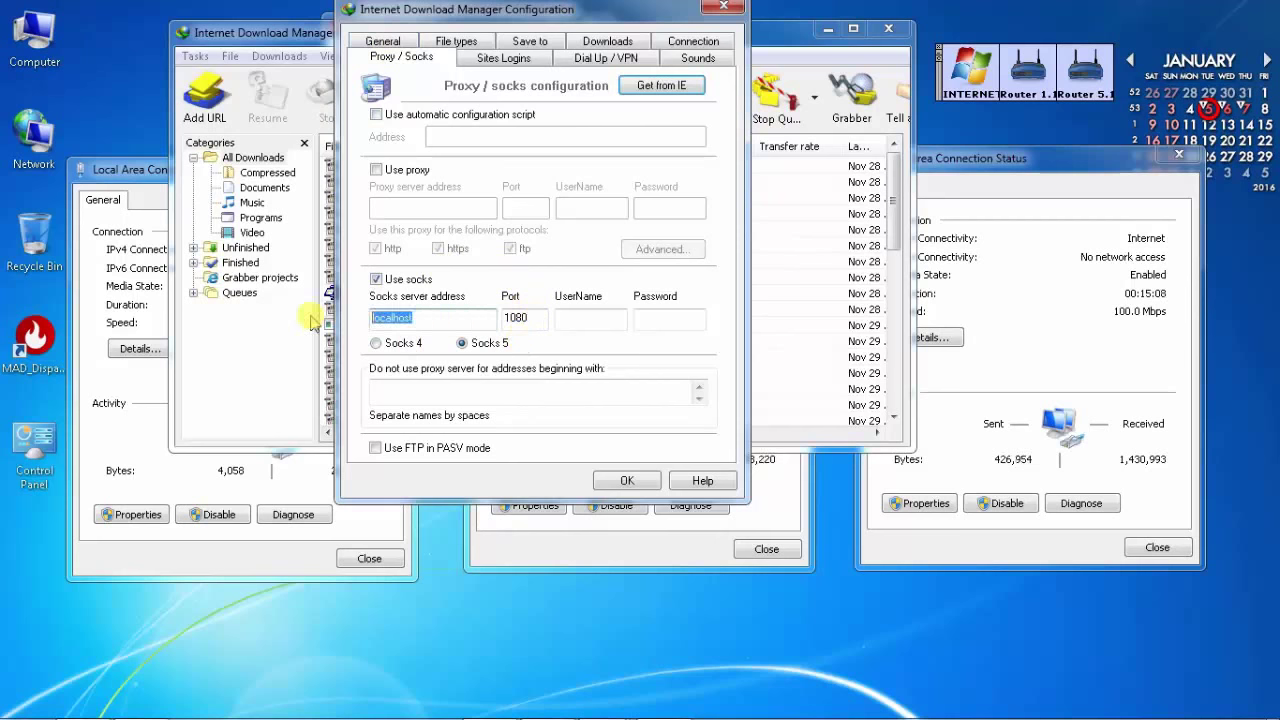
{"action": "double_click", "coordinate": [530, 317]}
{"action": "left_click", "coordinate": [690, 41]}
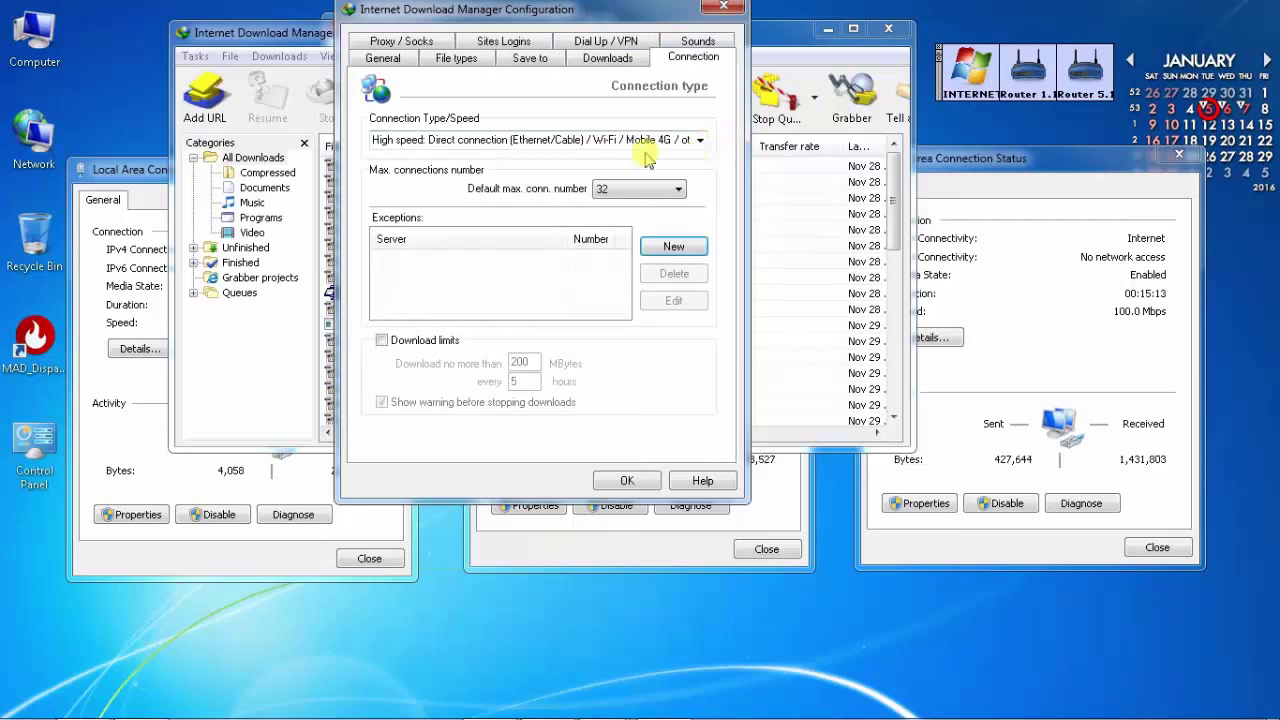
{"action": "left_click", "coordinate": [627, 480]}
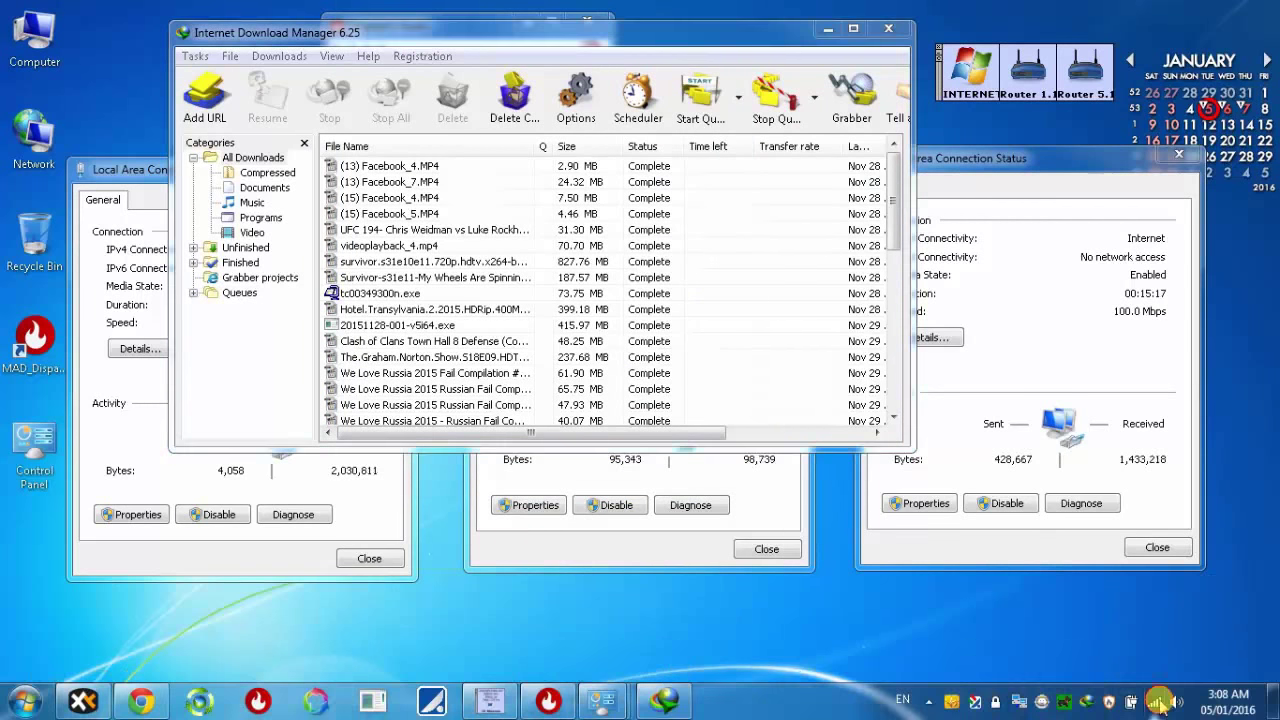
- Check the HTTP and Socks proxy addresses and ports in the advanced LAN settings of Internet Options, without changing anything
{"action": "left_click", "coordinate": [1155, 701]}
{"action": "left_click", "coordinate": [1140, 651]}
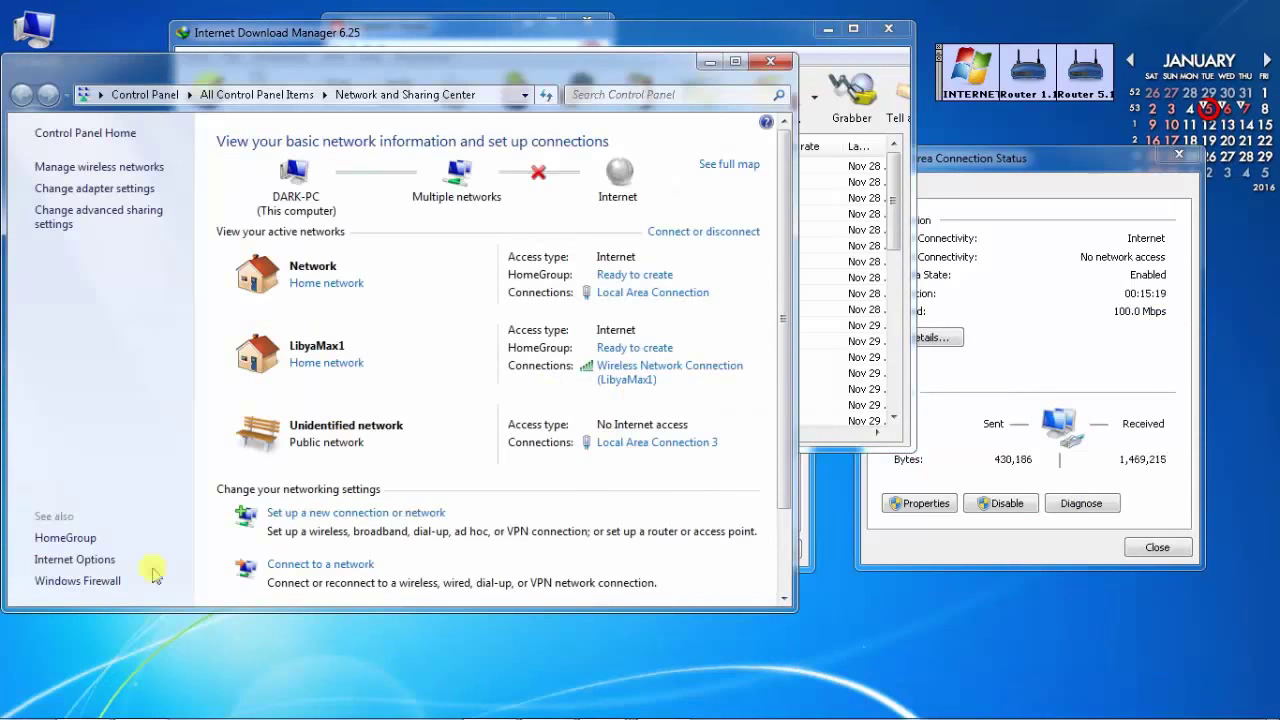
{"action": "left_click", "coordinate": [106, 567]}
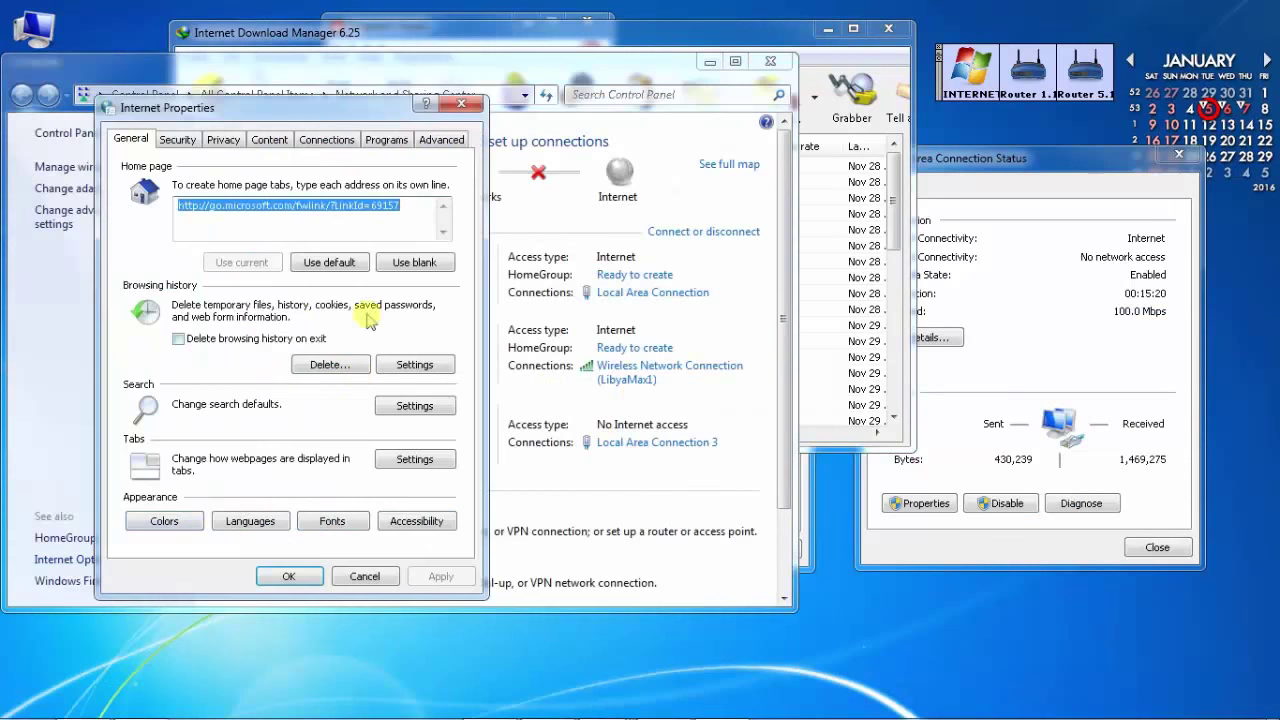
{"action": "left_click", "coordinate": [327, 139]}
{"action": "left_click", "coordinate": [412, 475]}
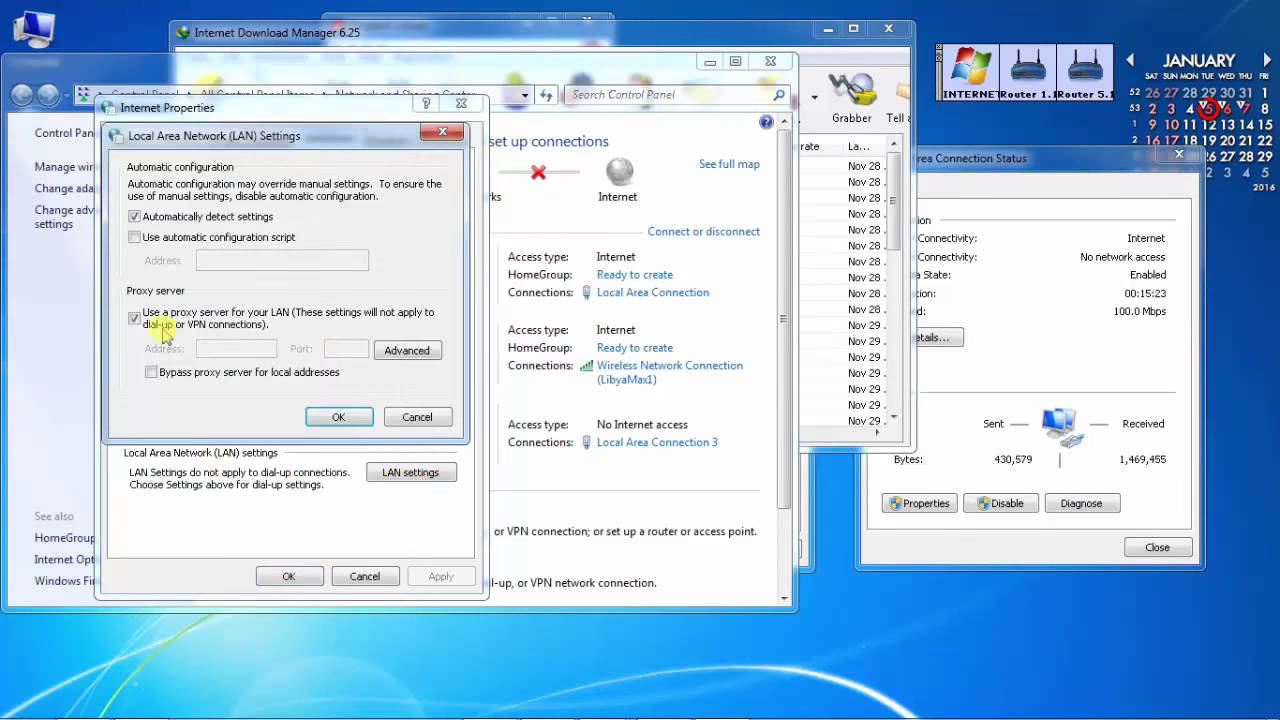
{"action": "left_click", "coordinate": [436, 352]}
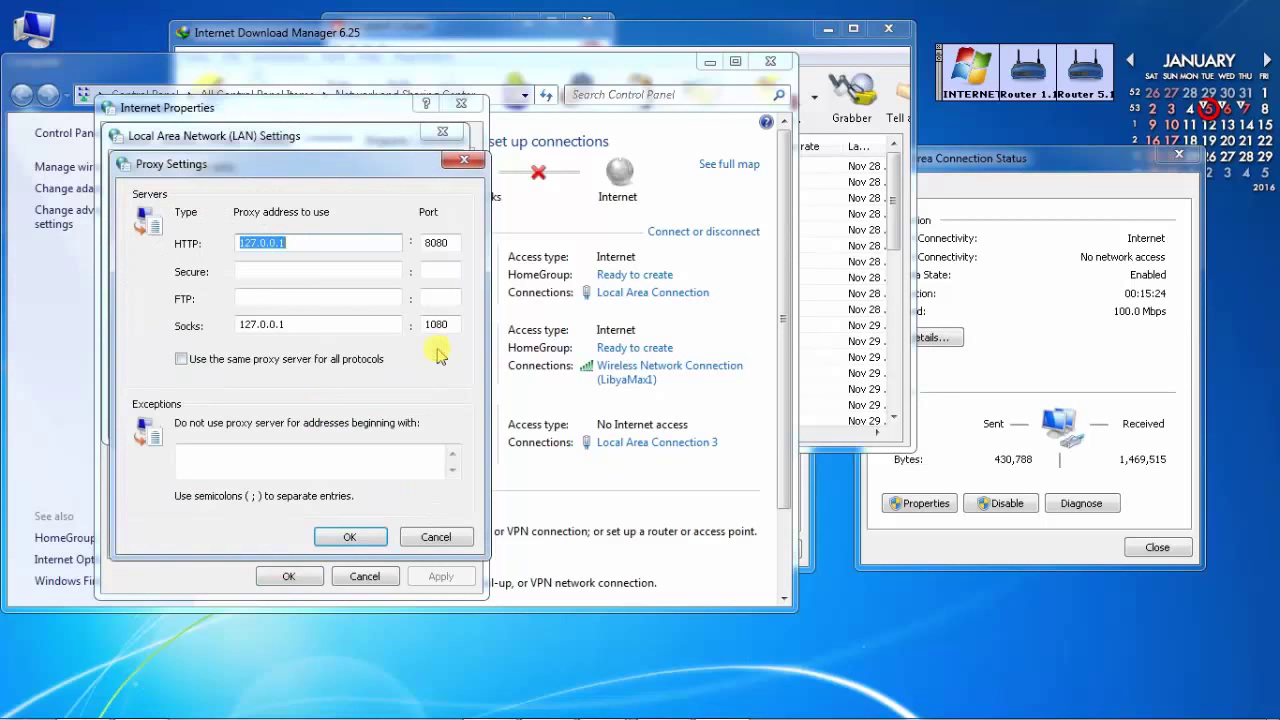
{"action": "left_click", "coordinate": [437, 541]}
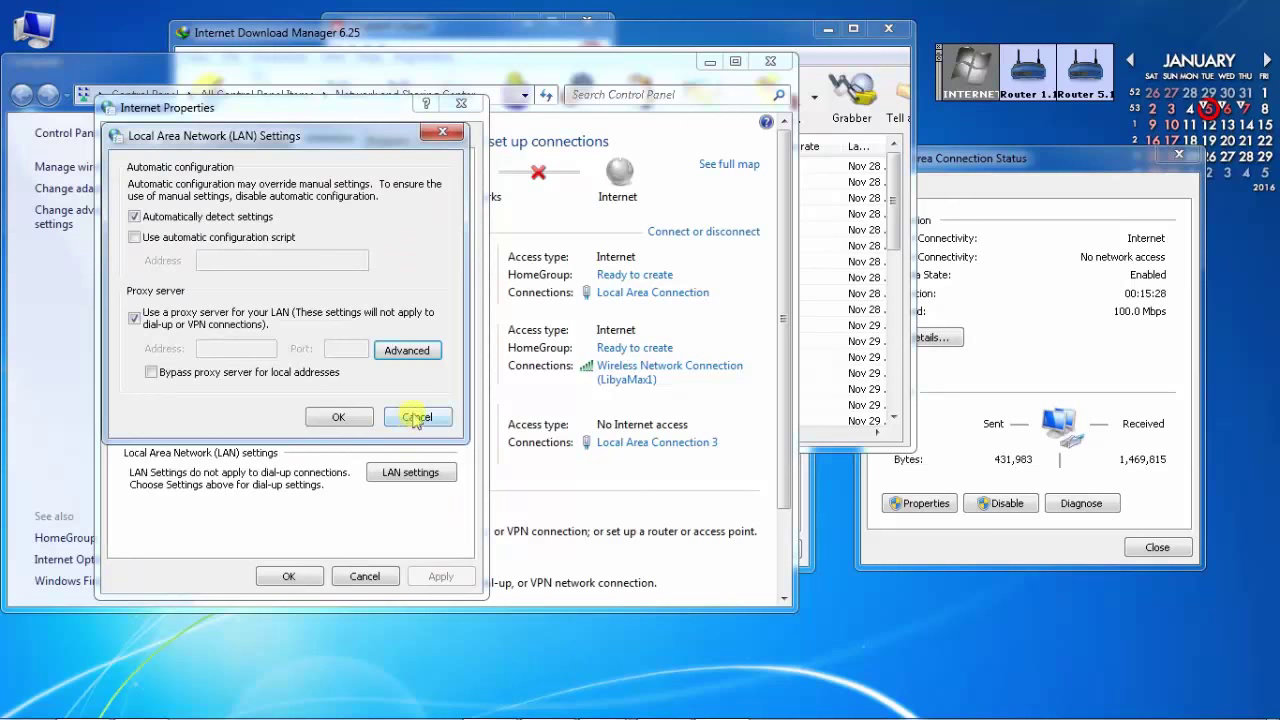
{"action": "left_click", "coordinate": [416, 418]}
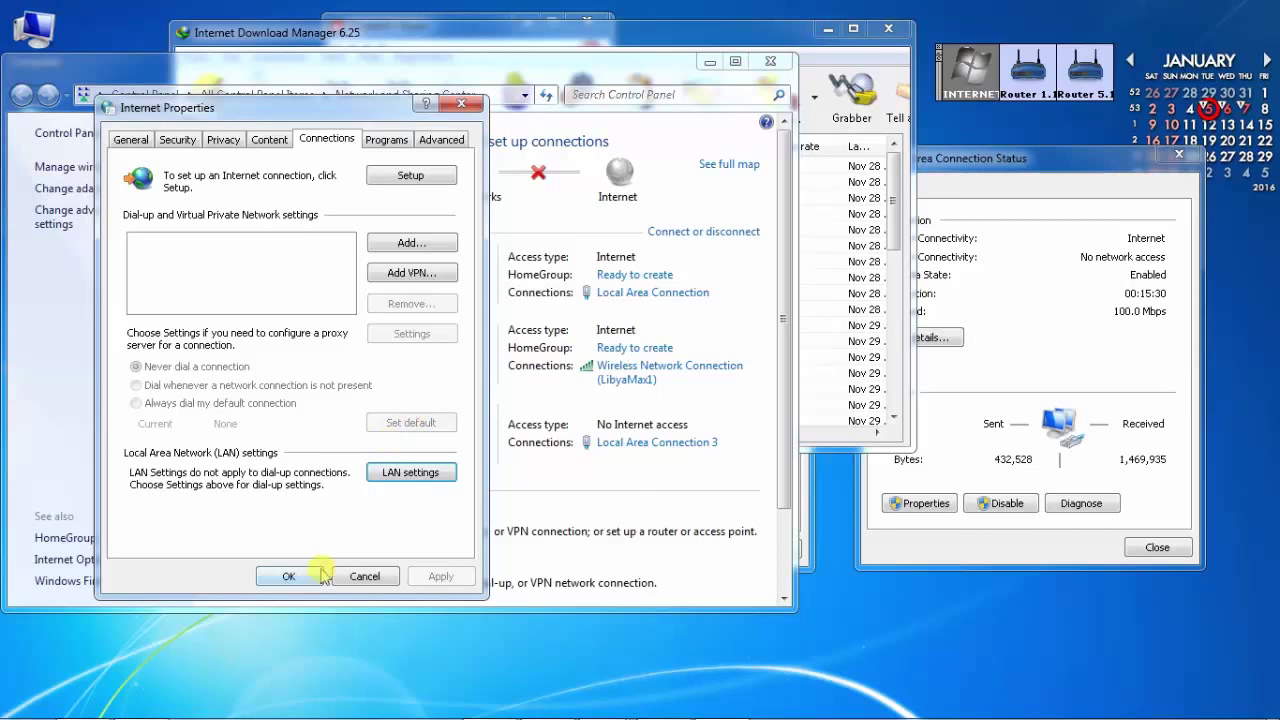
{"action": "left_click", "coordinate": [360, 578]}
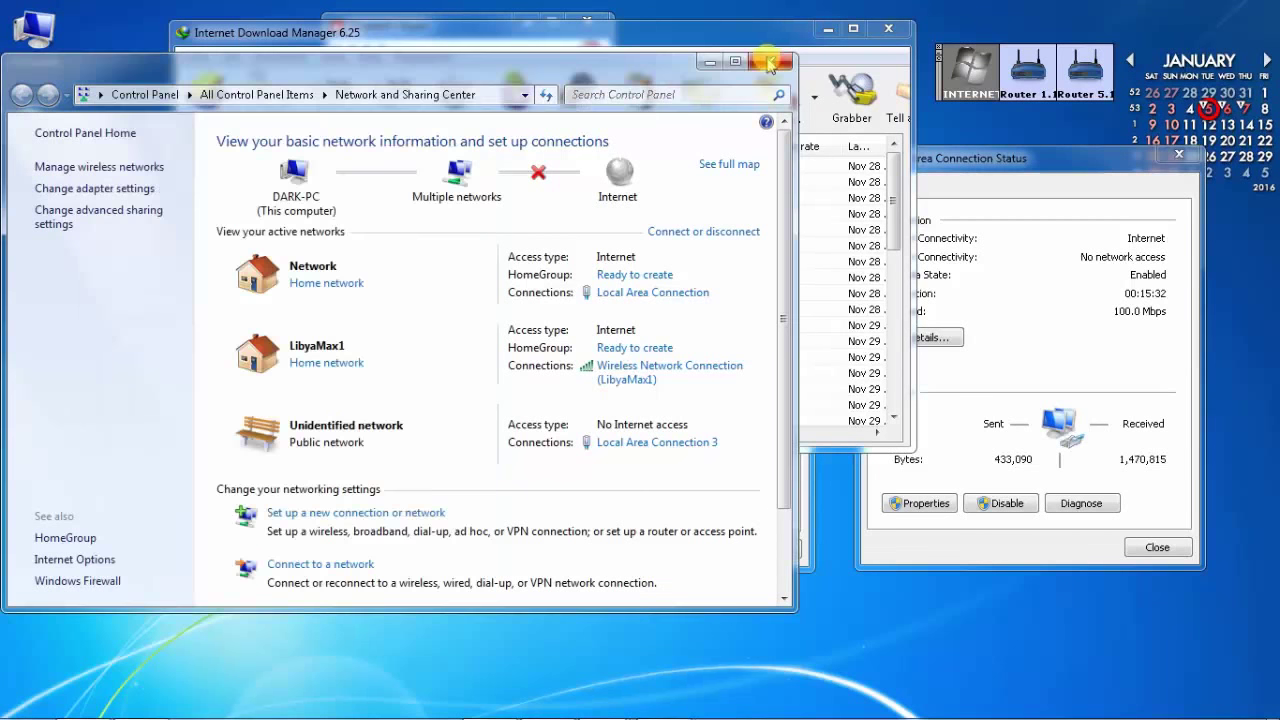
- Close the Network and Sharing Center and Internet Download Manager, and return to the wireless connection's status window
{"action": "left_click", "coordinate": [770, 61]}
{"action": "left_click", "coordinate": [866, 31]}
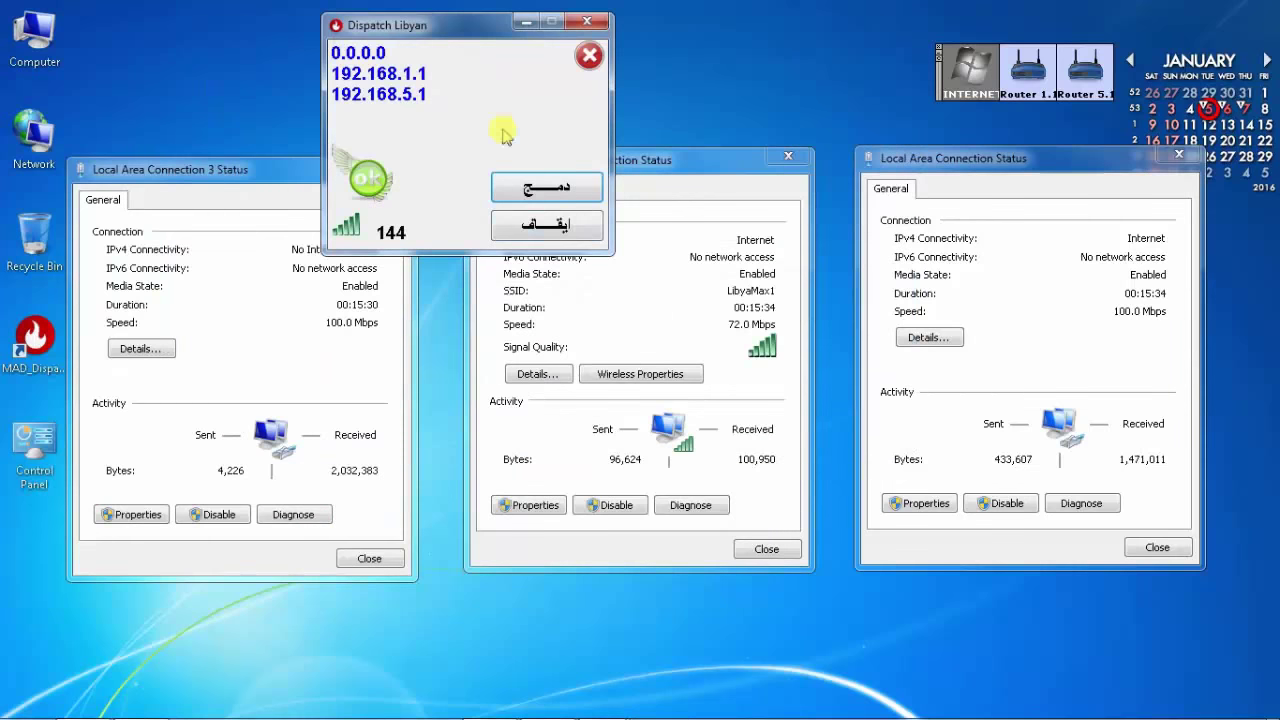
{"action": "left_click", "coordinate": [757, 268]}
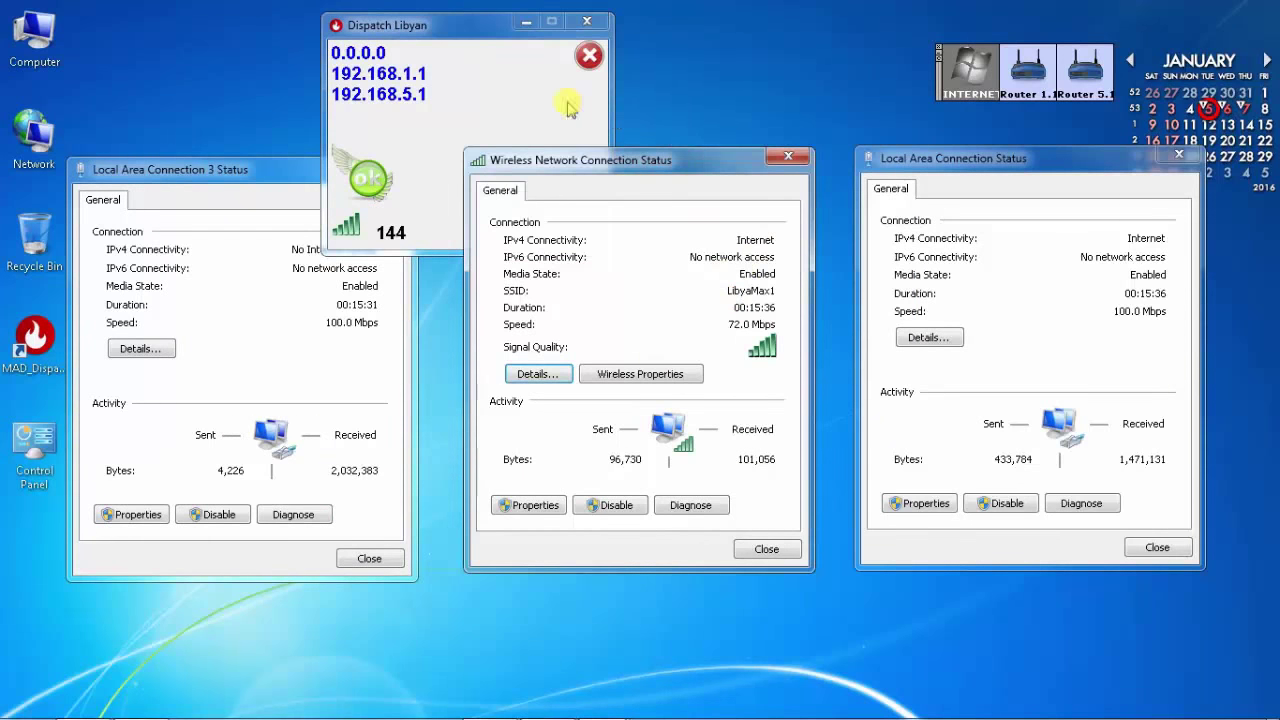
- Switch to Chrome and open the copied VirusTotal analysis link
{"action": "left_click", "coordinate": [420, 706]}
{"action": "right_click", "coordinate": [528, 40]}
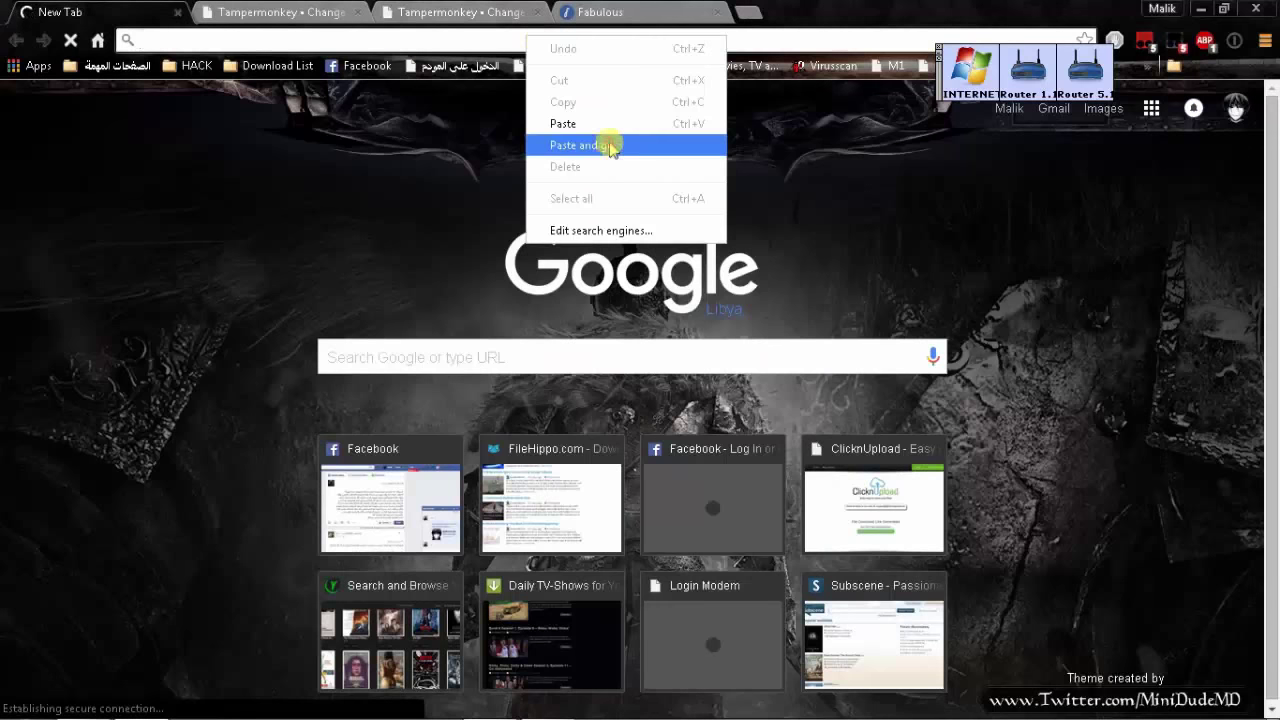
{"action": "left_click", "coordinate": [610, 146]}
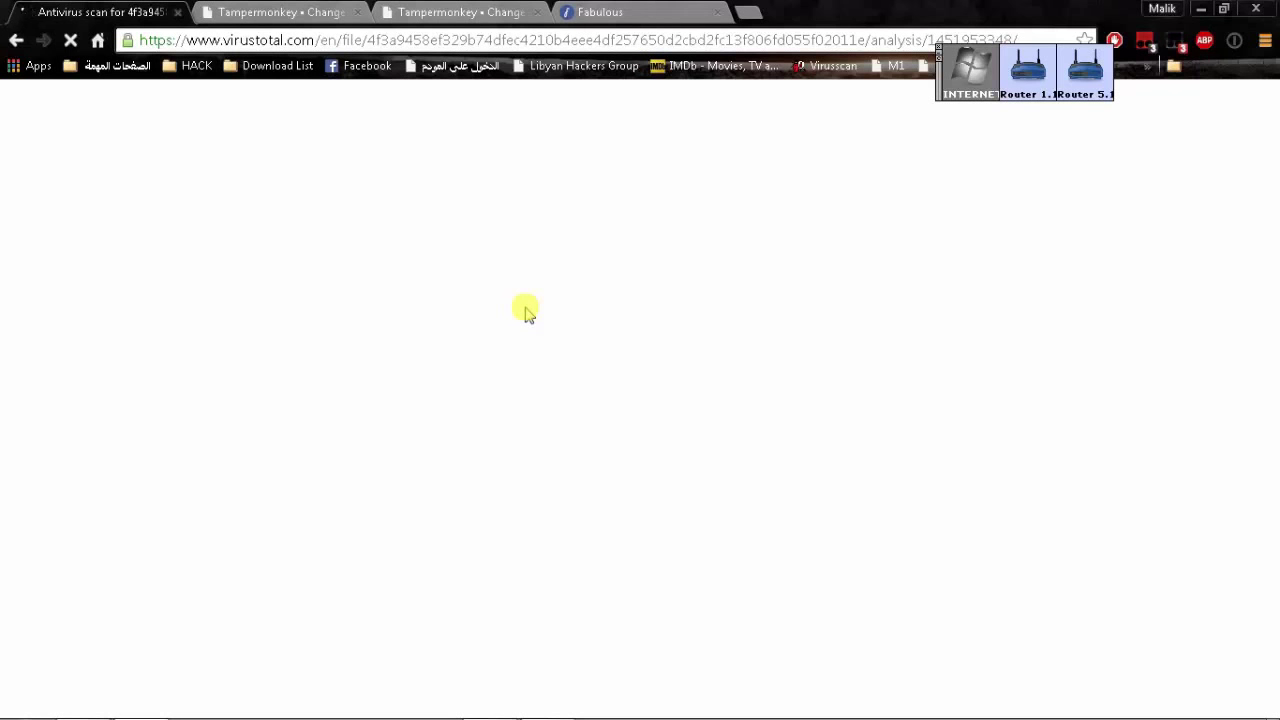
- Reduce the browser from full screen, close the MAD_Dispatch_Setup.rar archive and move the browser window clear of the desktop icons
{"action": "double_click", "coordinate": [970, 8]}
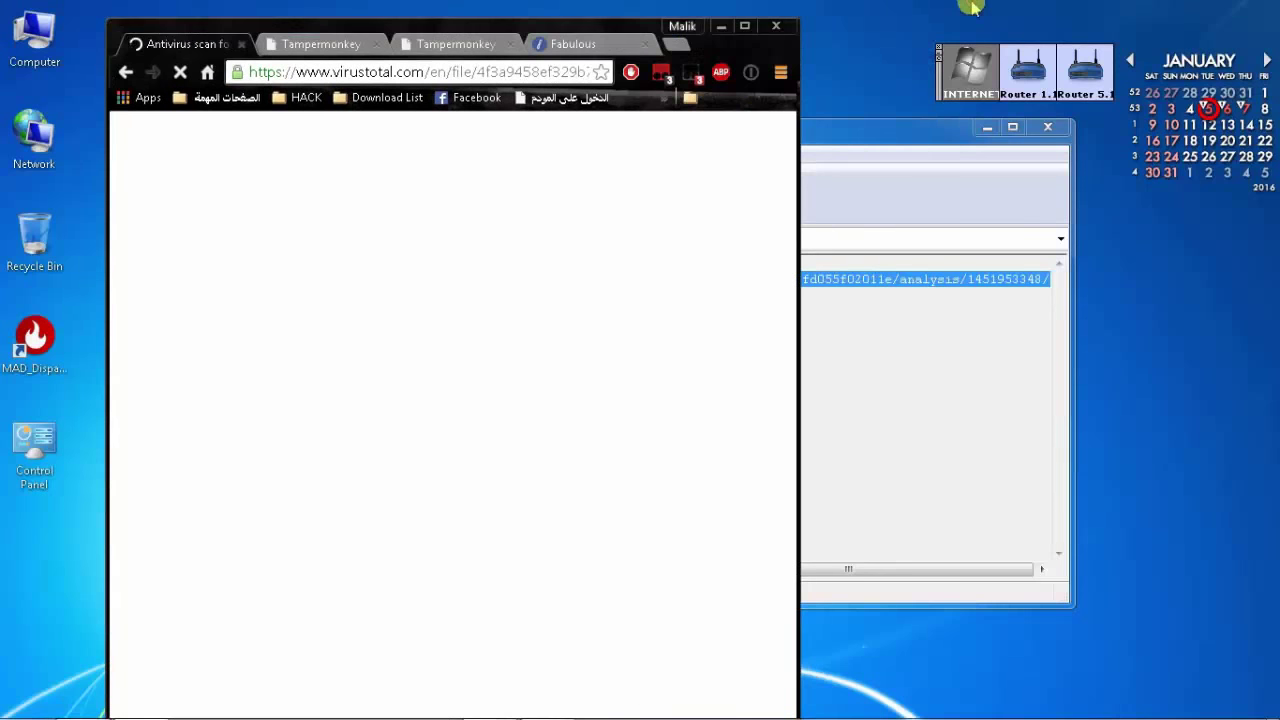
{"action": "left_click", "coordinate": [937, 354]}
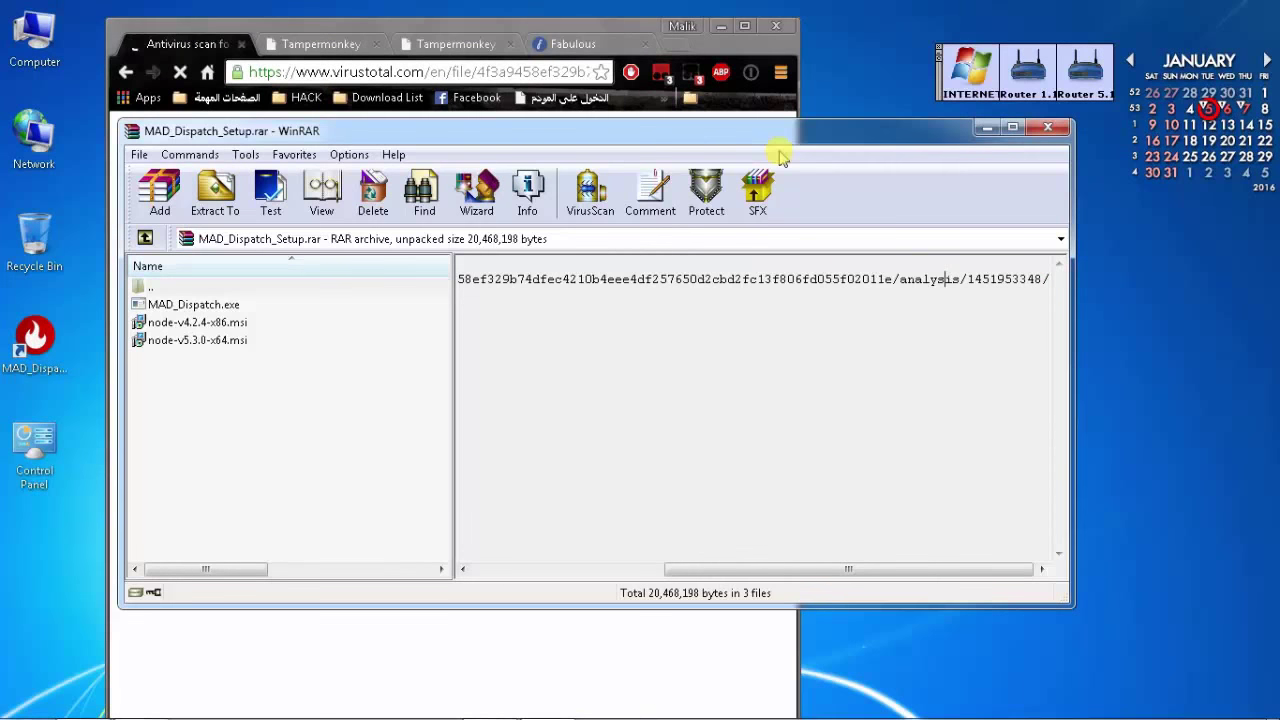
{"action": "left_click", "coordinate": [1047, 128]}
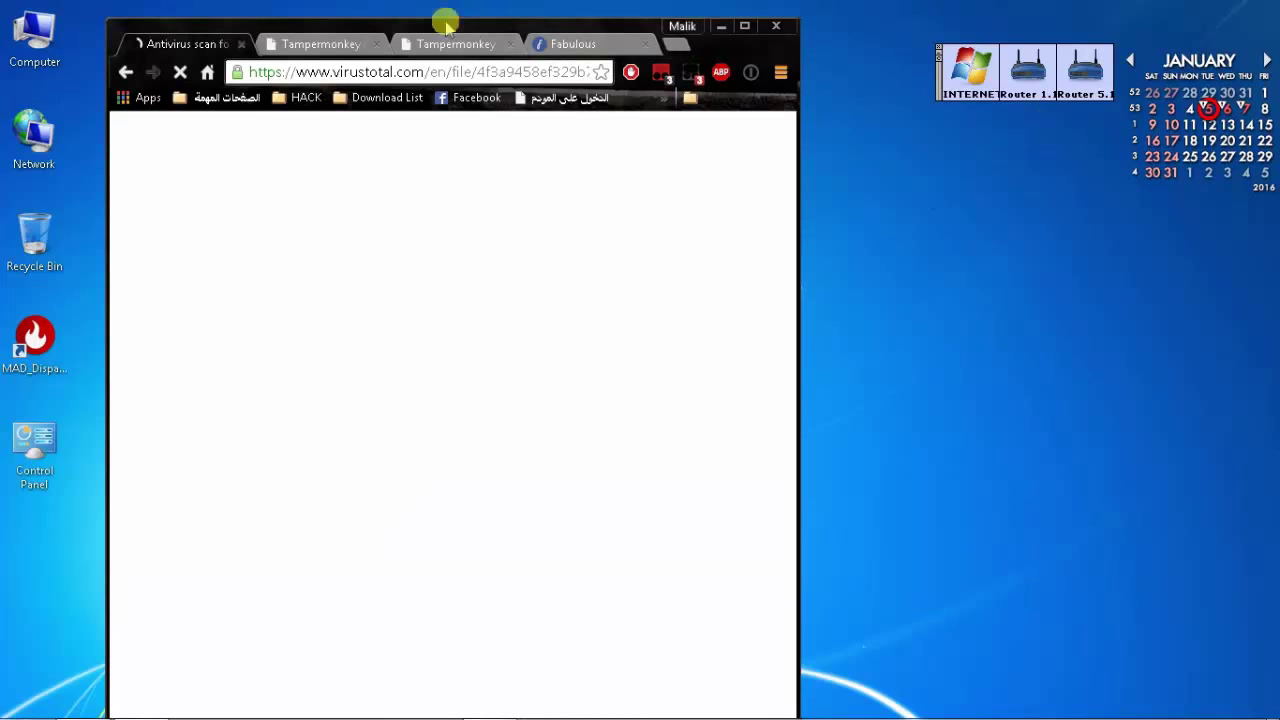
{"action": "left_click_drag", "start_coordinate": [449, 23], "coordinate": [853, 38]}
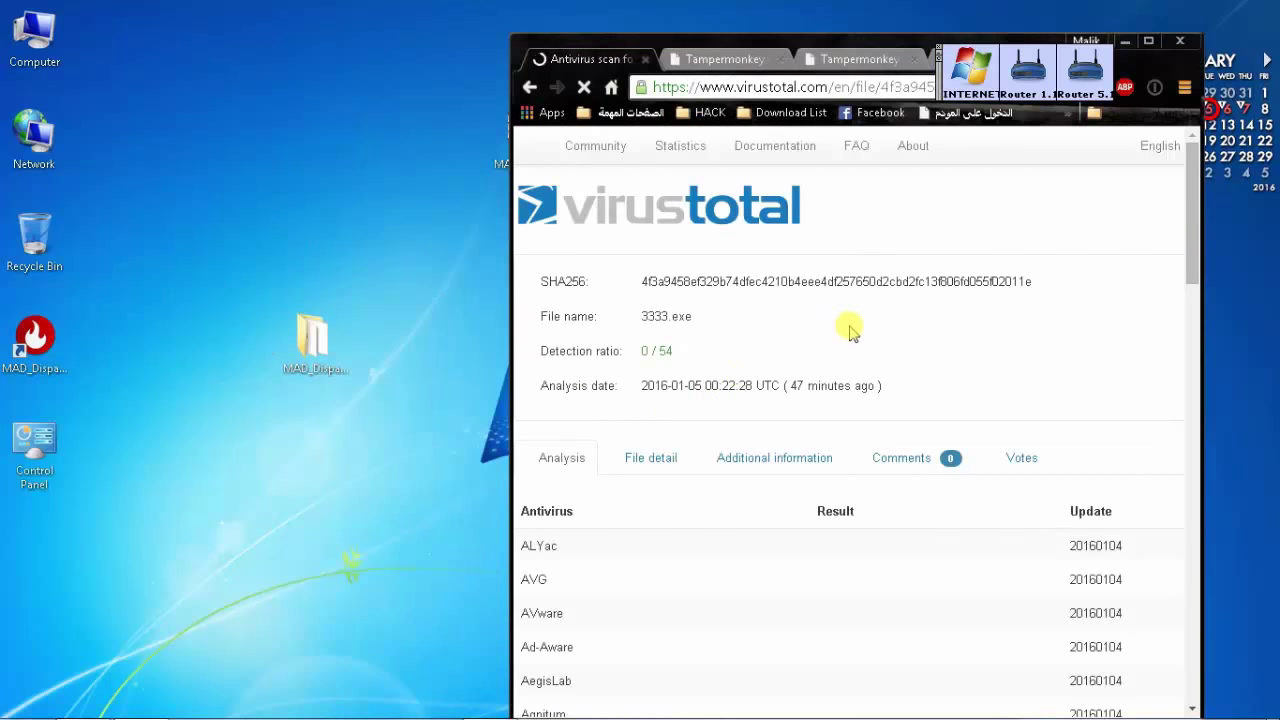
- Examine the VirusTotal report for 3333.exe in a maximized browser window, including the SHA256, detection ratio and individual antivirus results
{"action": "scroll", "coordinate": [849, 334], "scroll_direction": "down", "scroll_amount": 4}
{"action": "scroll", "coordinate": [850, 332], "scroll_direction": "down", "scroll_amount": 3}
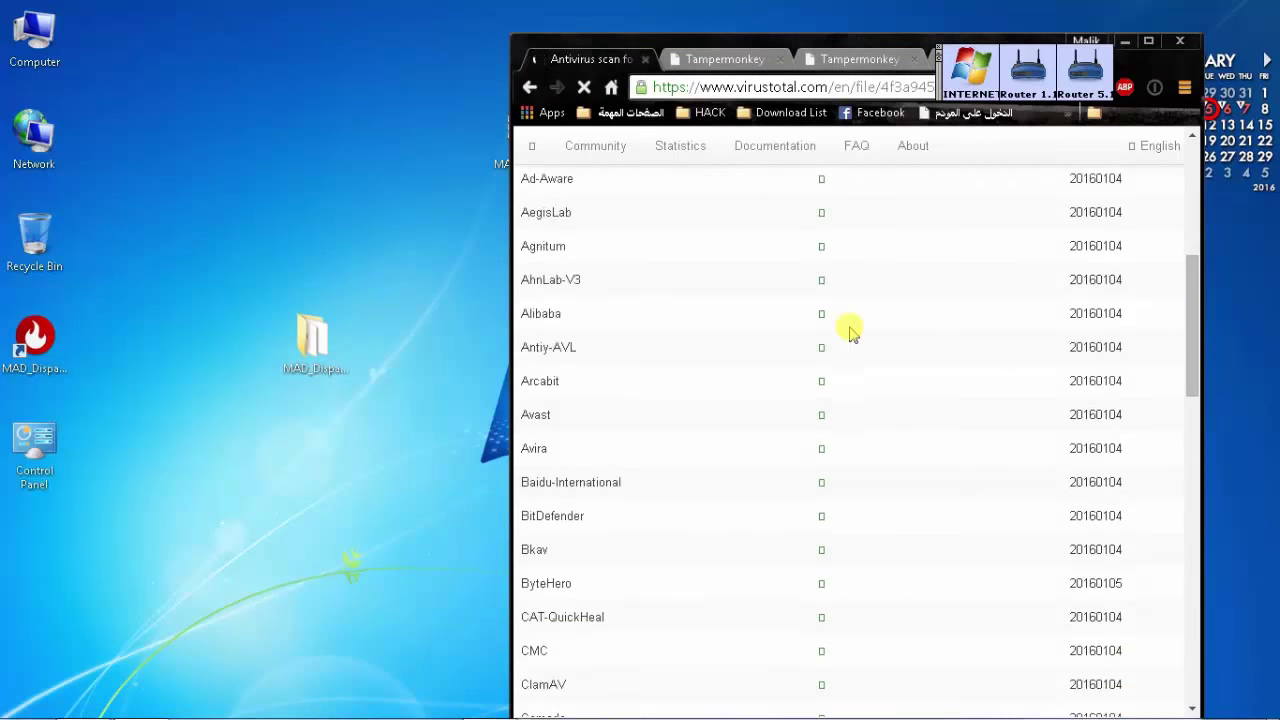
{"action": "double_click", "coordinate": [786, 36]}
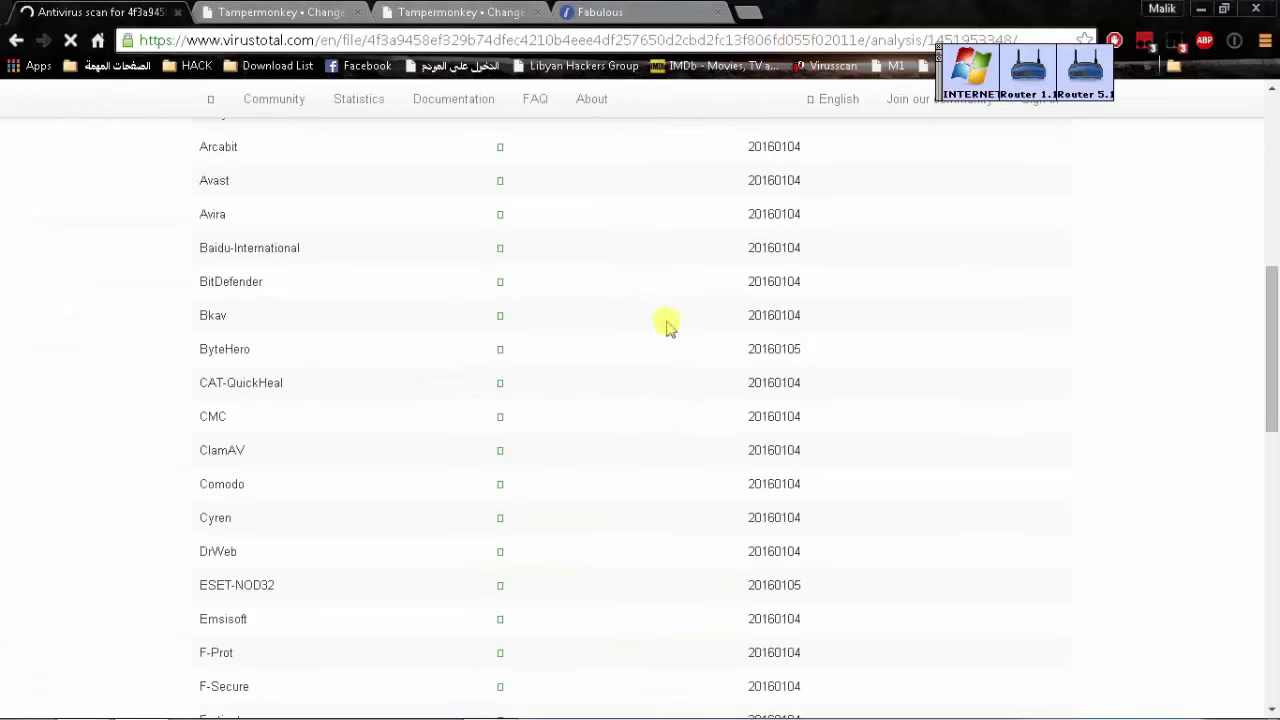
{"action": "scroll", "coordinate": [666, 323], "scroll_direction": "up", "scroll_amount": 5}
{"action": "scroll", "coordinate": [578, 420], "scroll_direction": "down", "scroll_amount": 1}
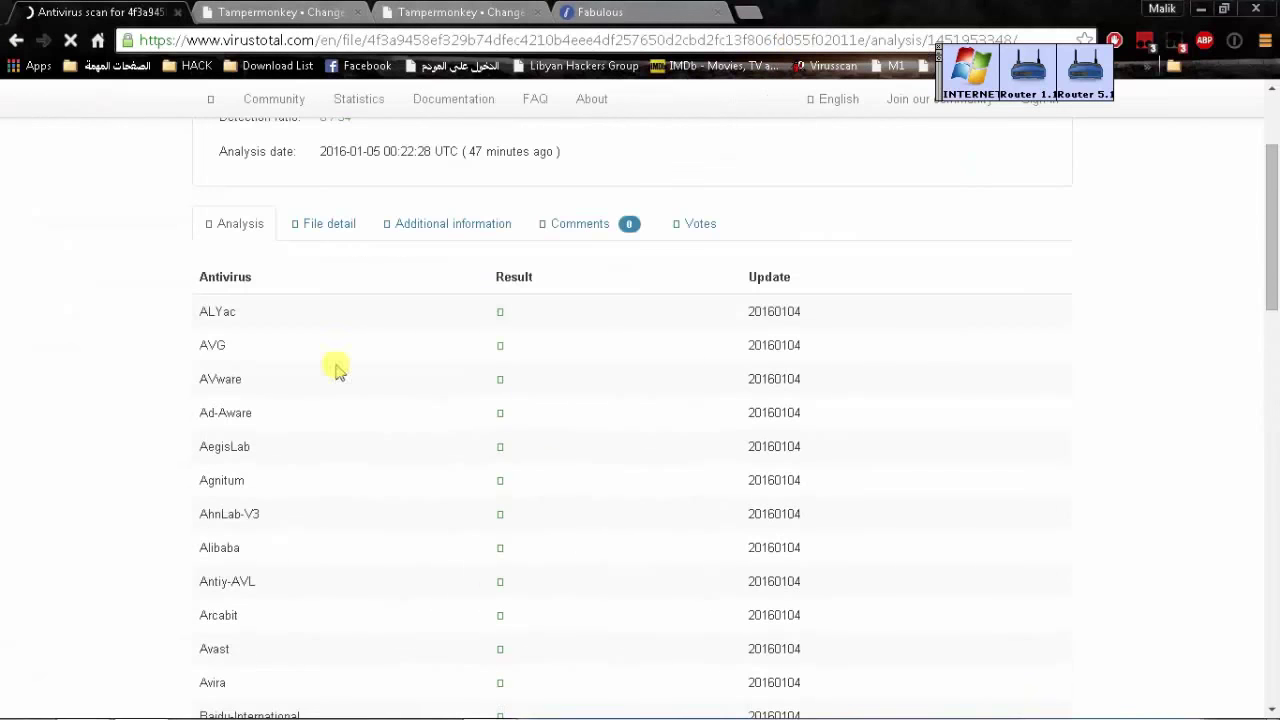
{"action": "scroll", "coordinate": [555, 415], "scroll_direction": "up", "scroll_amount": 2}
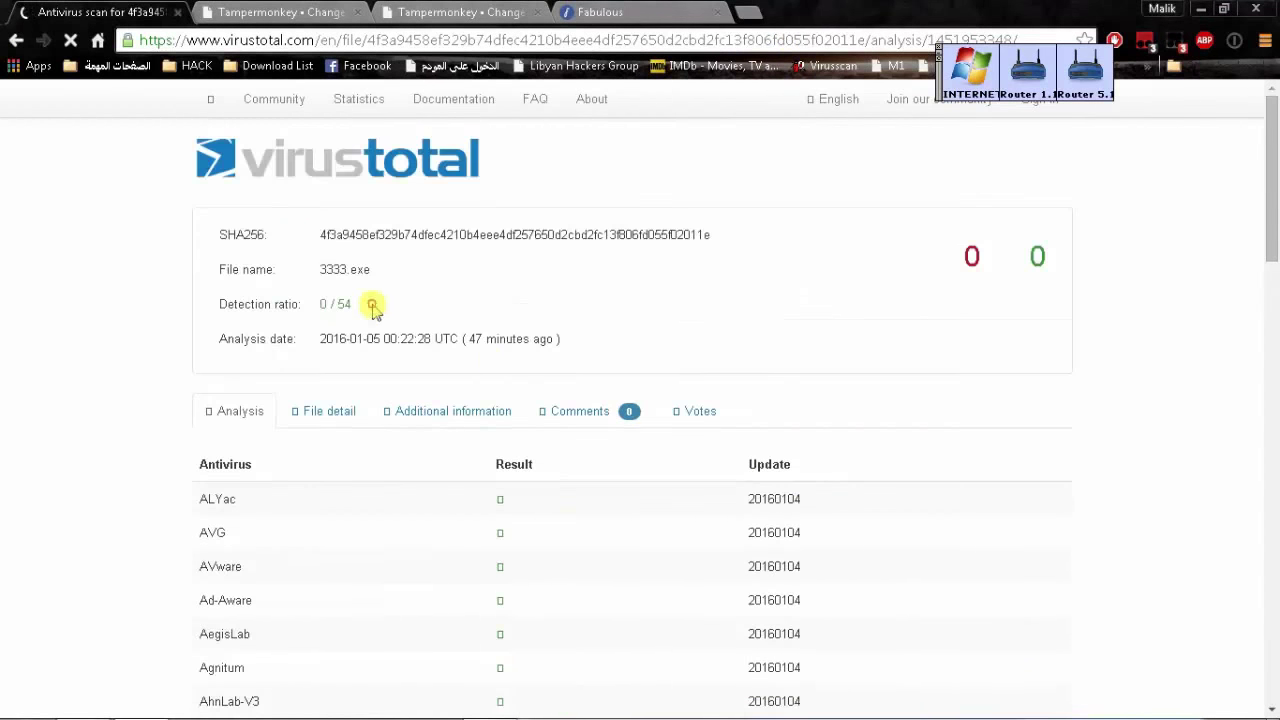
{"action": "left_click_drag", "start_coordinate": [371, 303], "coordinate": [214, 303]}
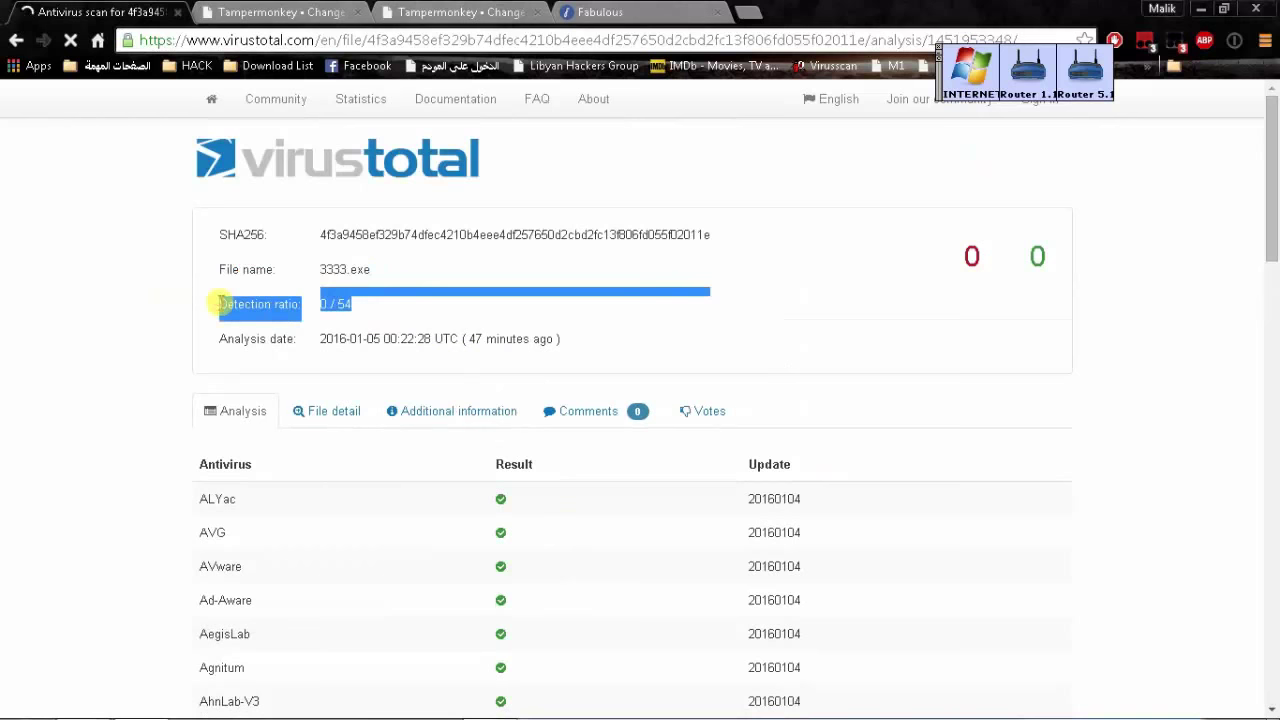
{"action": "left_click", "coordinate": [63, 374]}
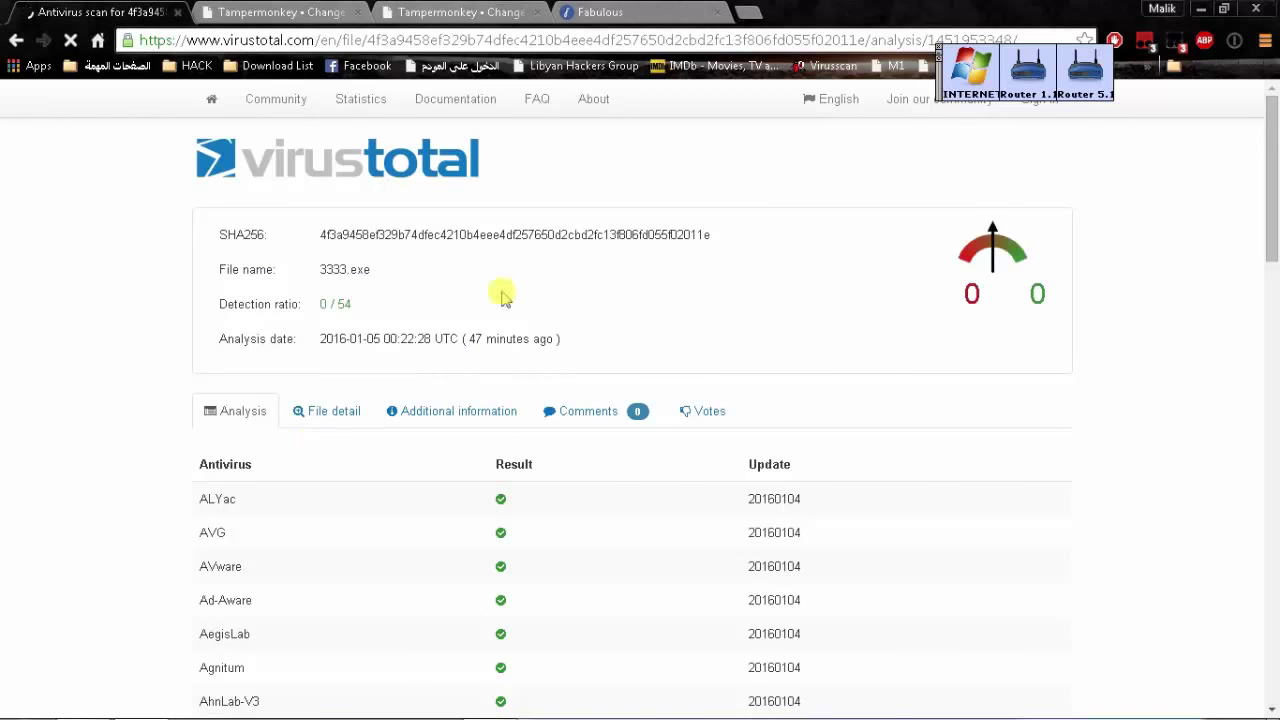
{"action": "left_click_drag", "start_coordinate": [322, 235], "coordinate": [605, 206]}
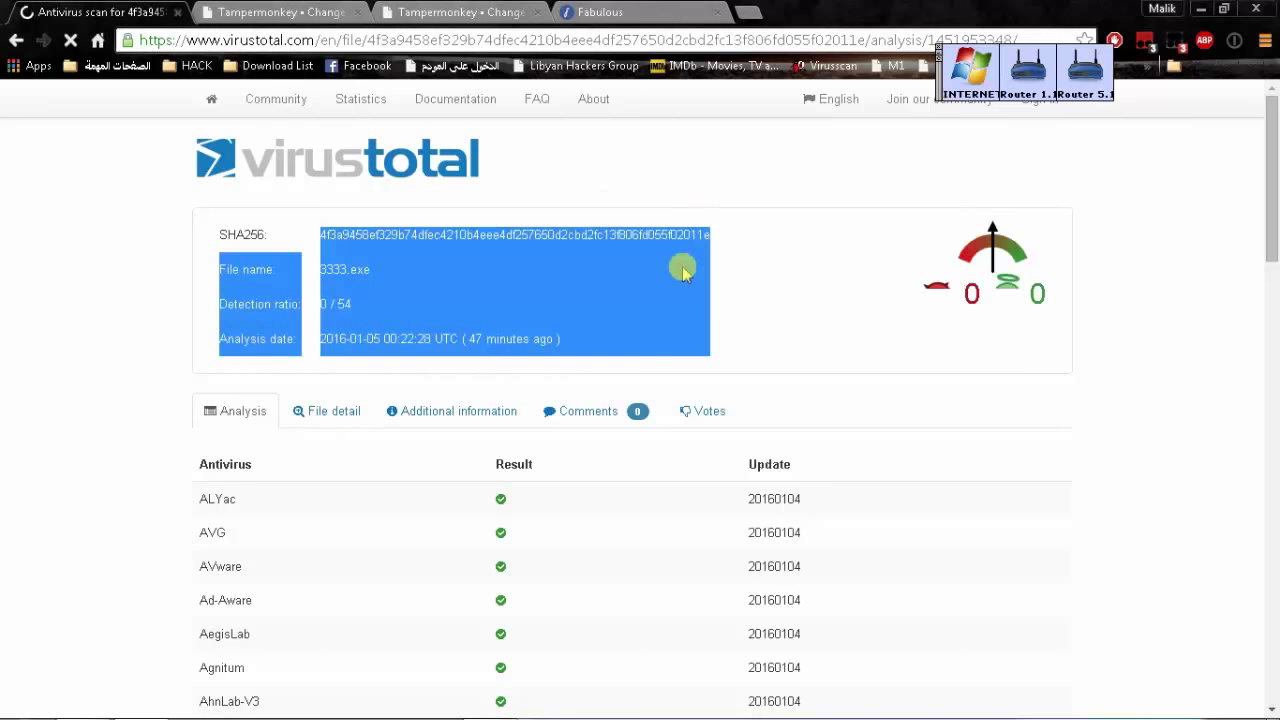
{"action": "left_click", "coordinate": [714, 342]}
{"action": "scroll", "coordinate": [768, 418], "scroll_direction": "down", "scroll_amount": 4}
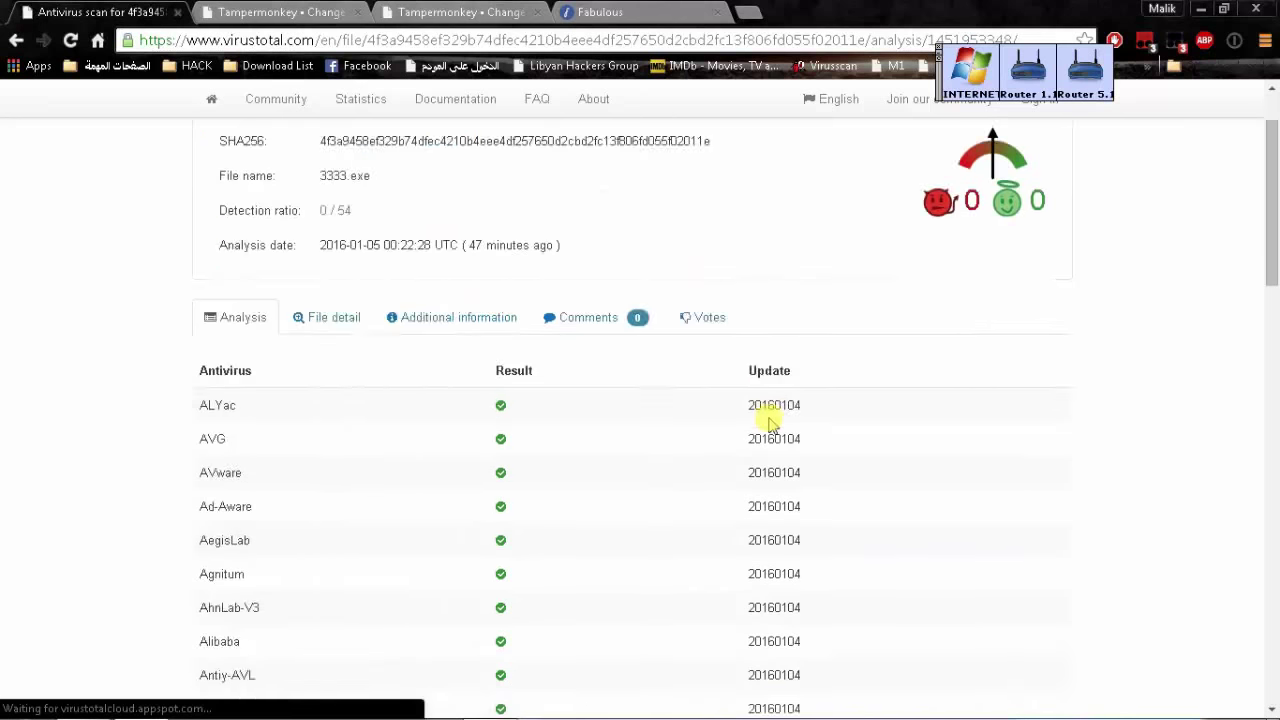